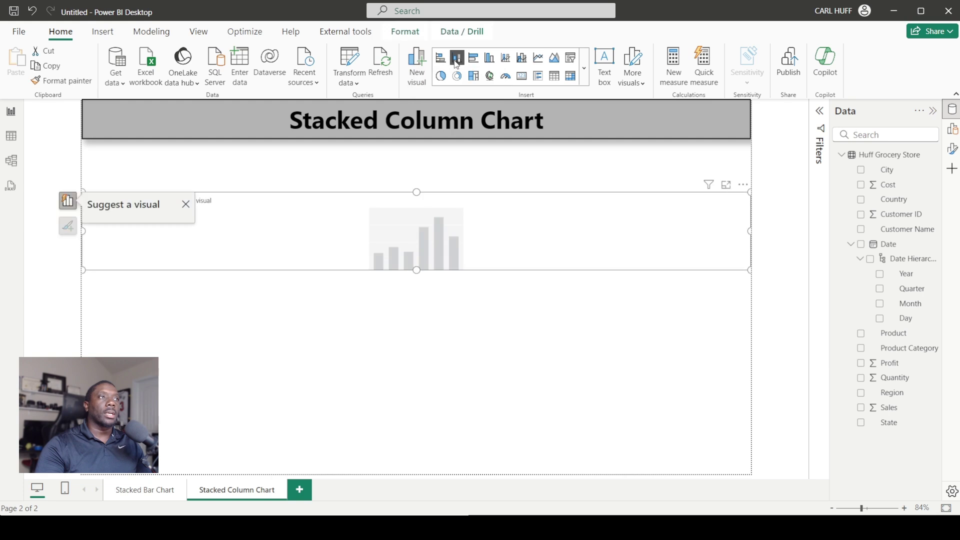
Resize the empty stacked column chart to about half the page area and center it below the page title
drag(419, 270, 419, 407)
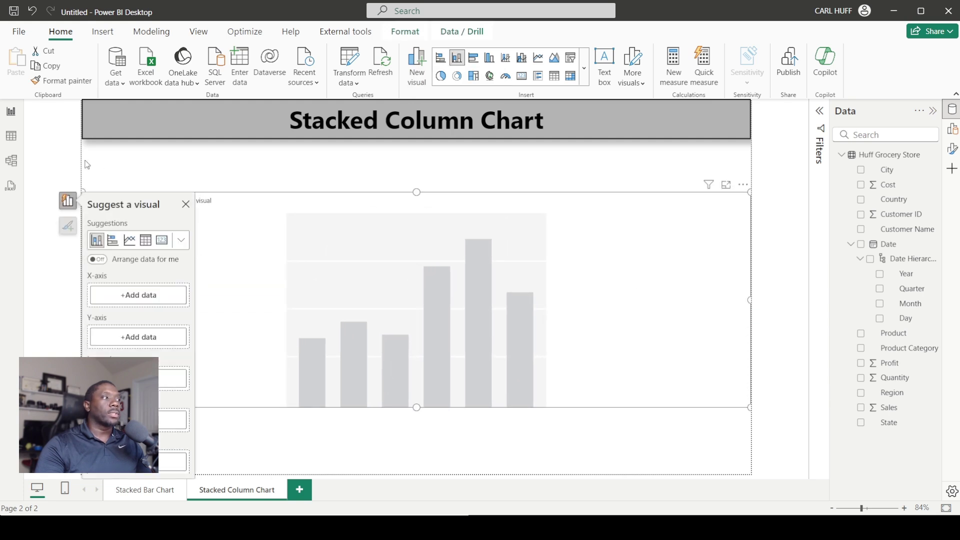
click(186, 205)
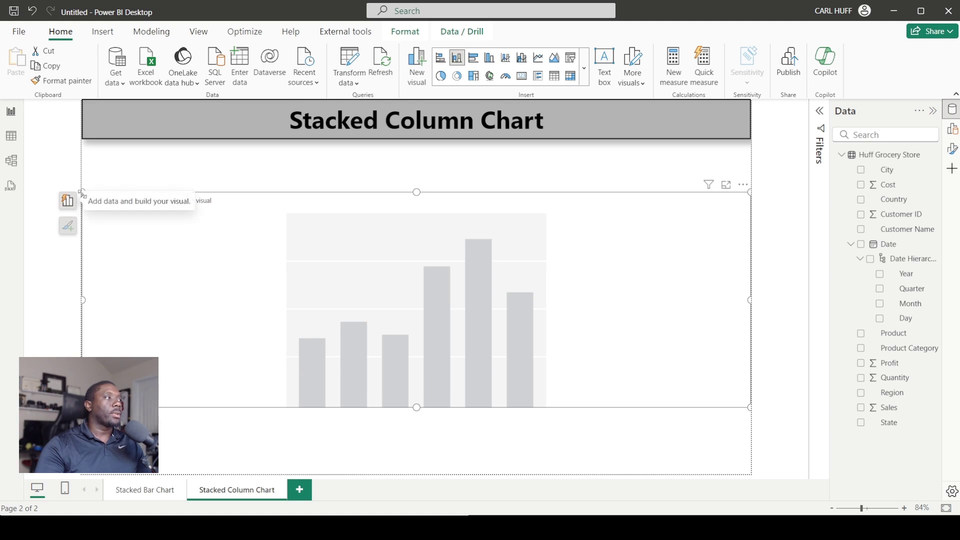
drag(81, 193, 222, 208)
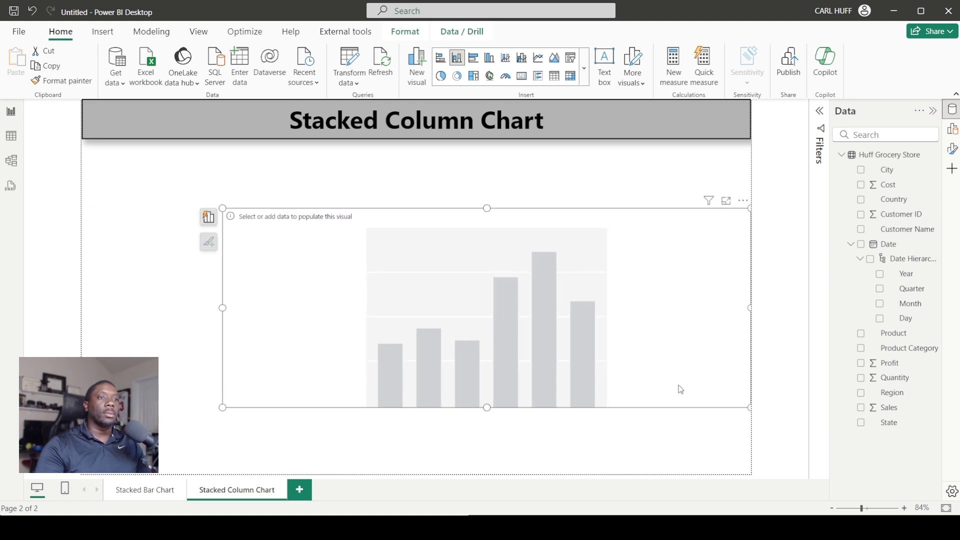
drag(749, 408, 633, 432)
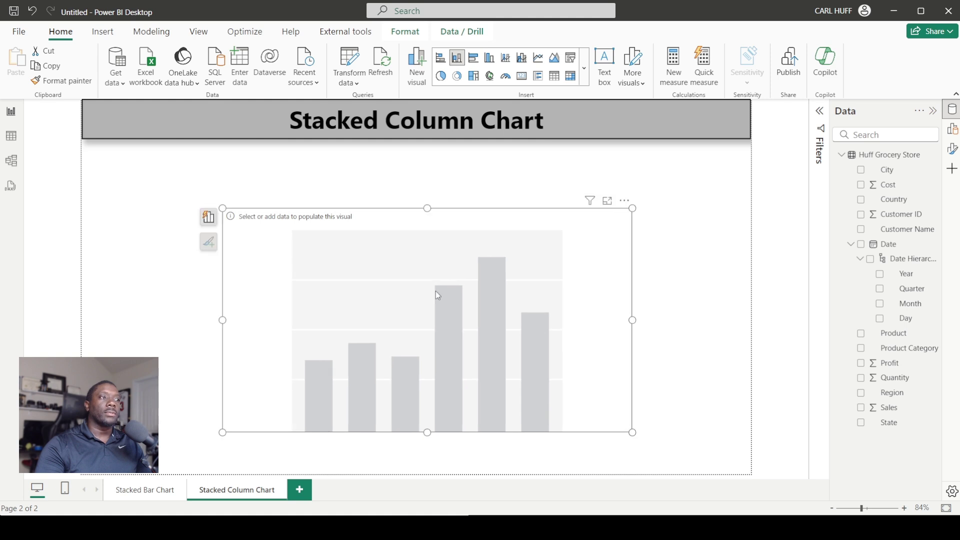
click(954, 131)
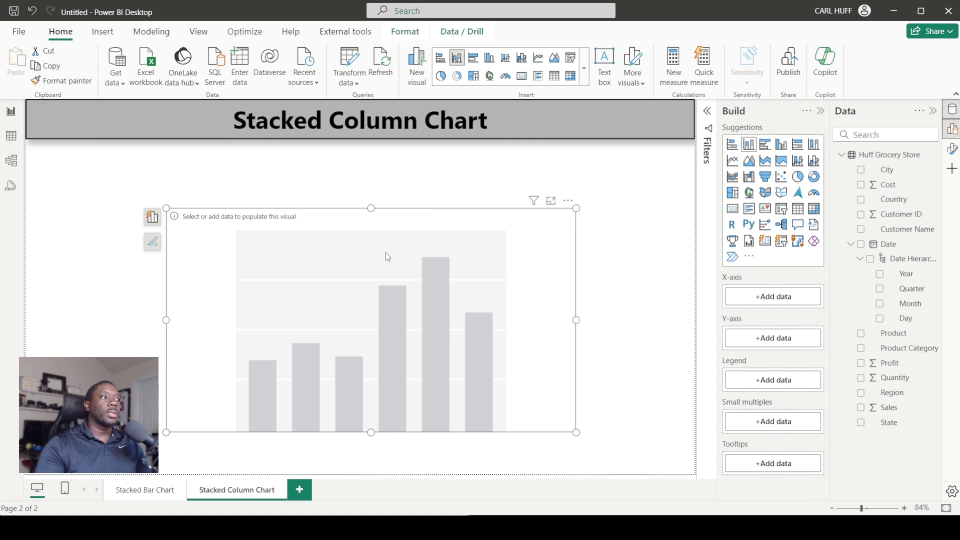
drag(388, 257, 411, 250)
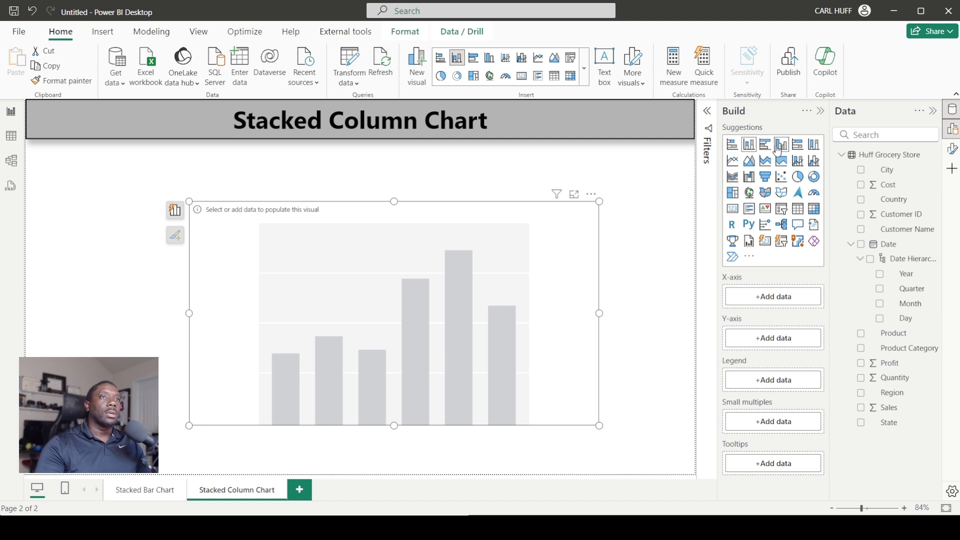
drag(447, 271, 440, 253)
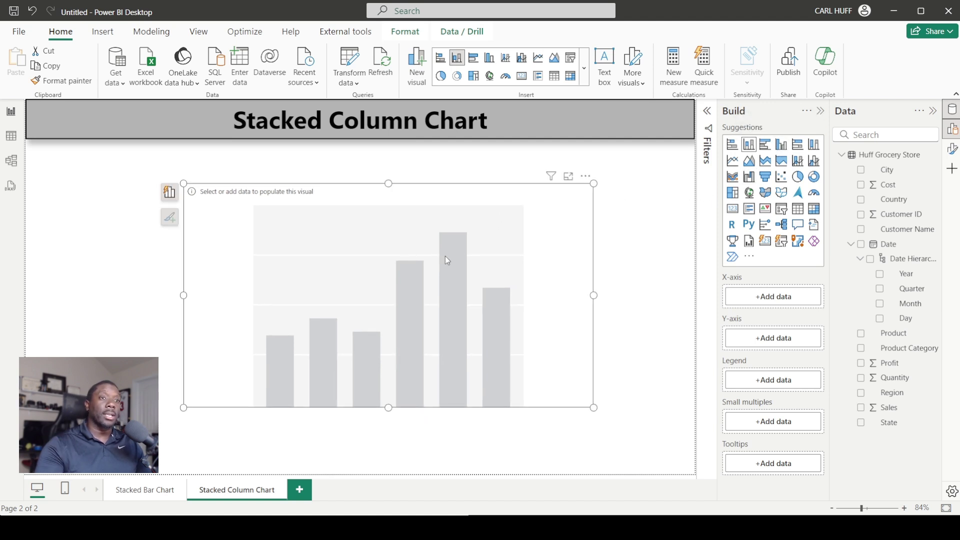
Assign Year from the Date hierarchy to the chart's X-axis
click(779, 298)
click(601, 286)
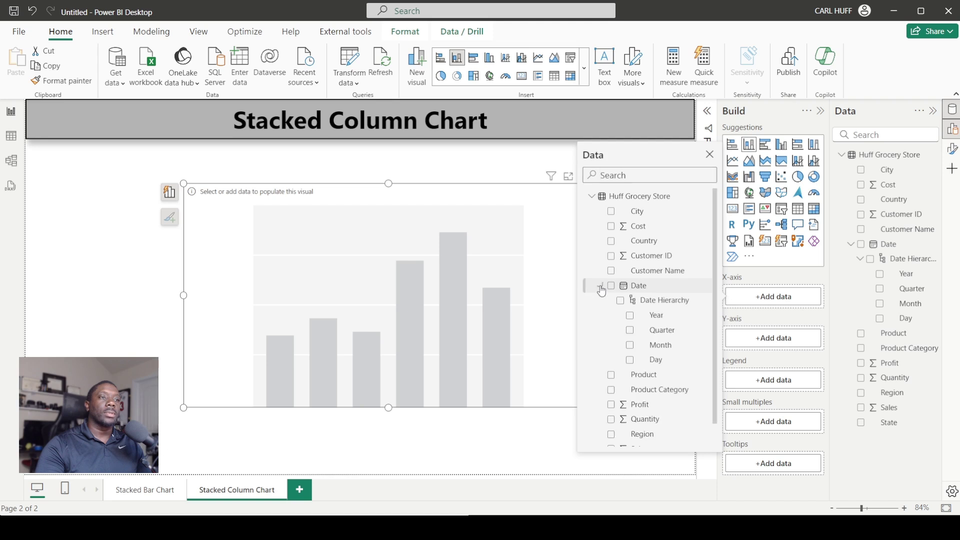
click(629, 318)
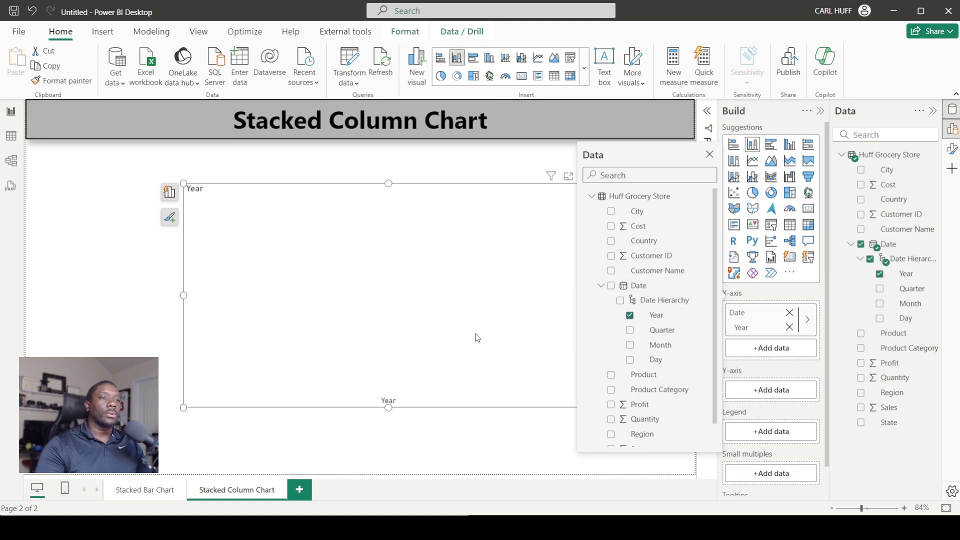
click(601, 286)
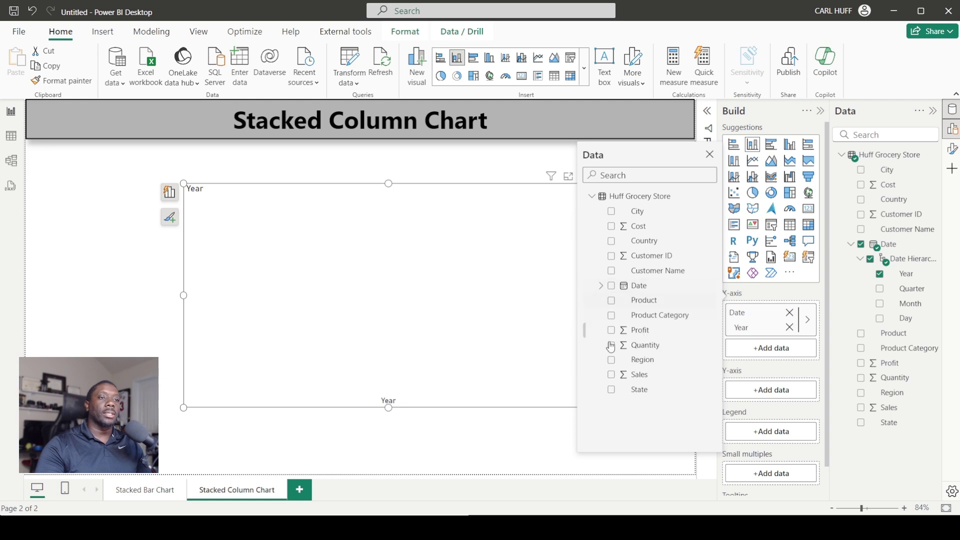
Assign the Sales field to the chart's Y-axis
click(769, 385)
click(765, 389)
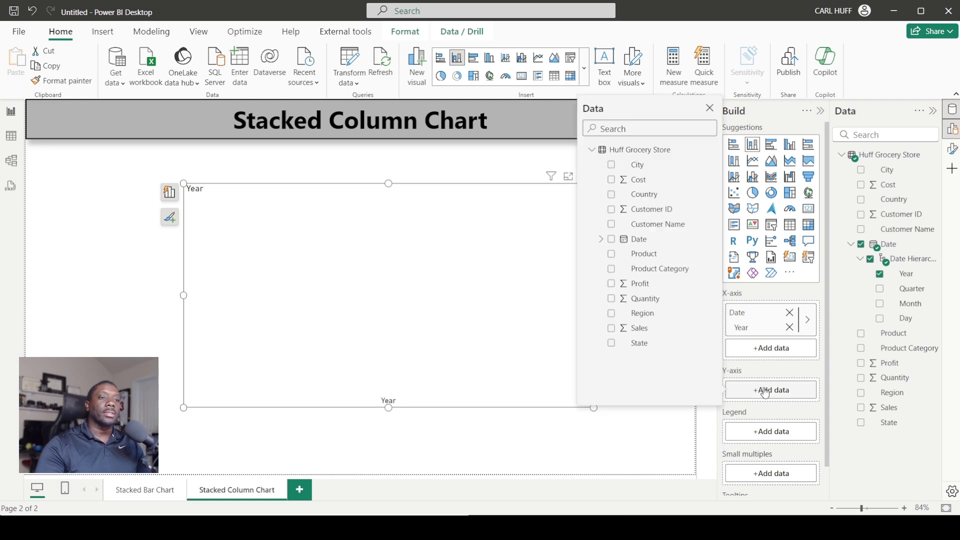
click(612, 329)
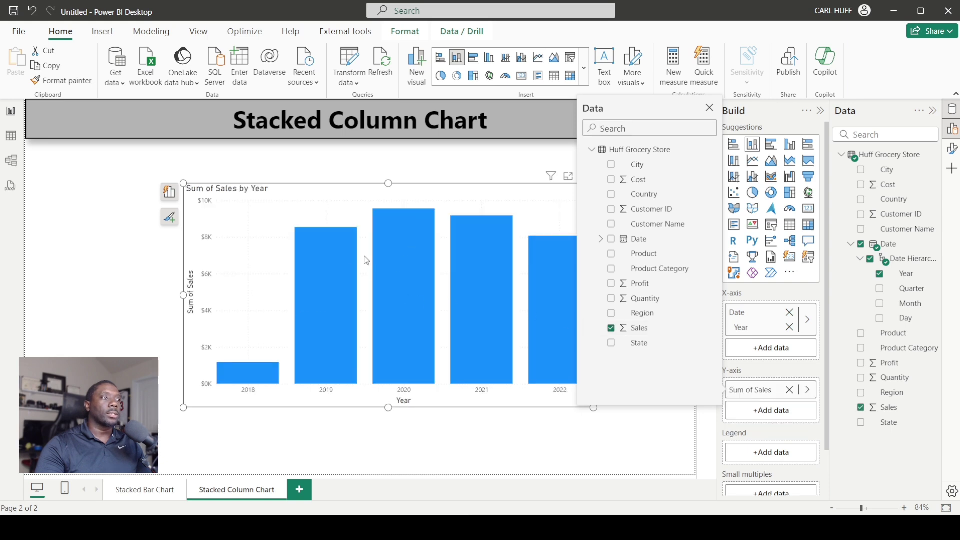
click(746, 433)
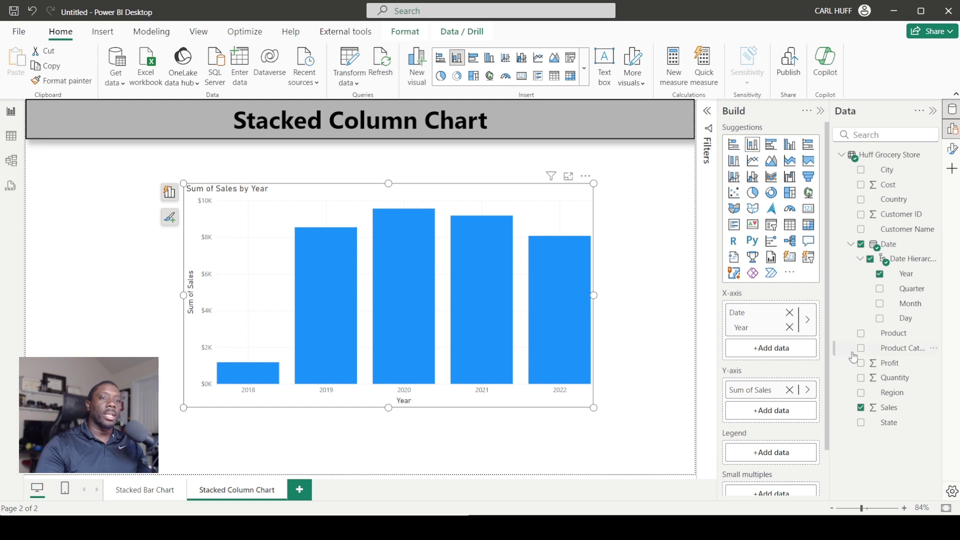
Split the columns by region by assigning the Region field to the chart's legend
drag(877, 404, 784, 452)
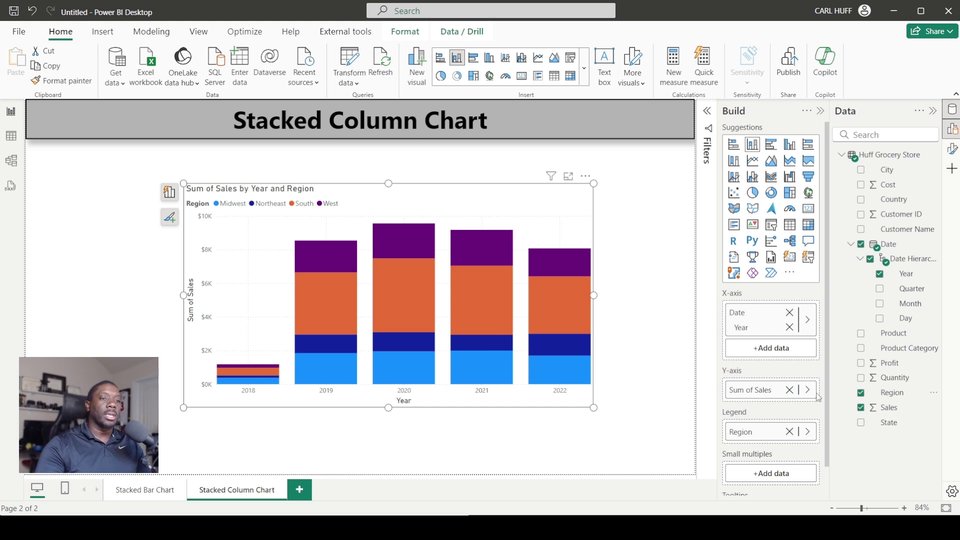
click(790, 432)
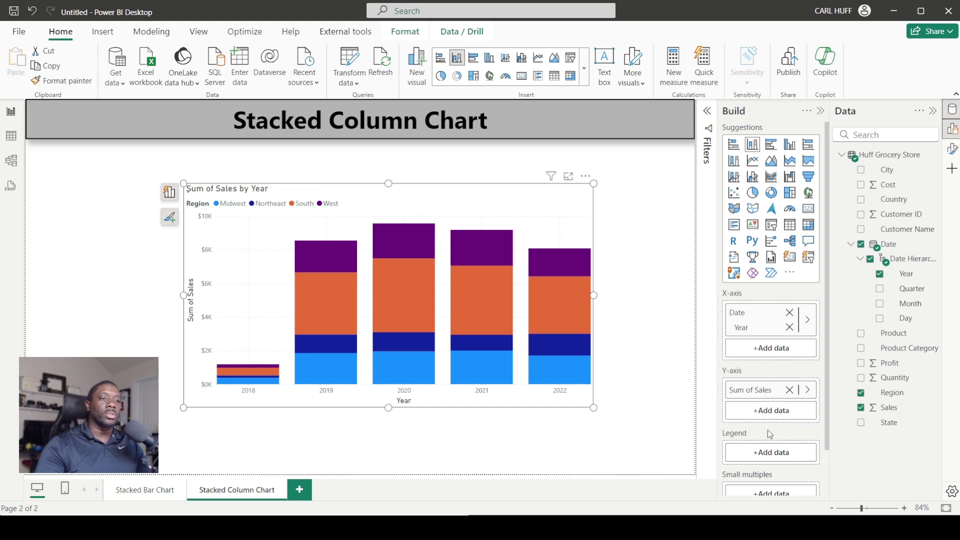
click(772, 452)
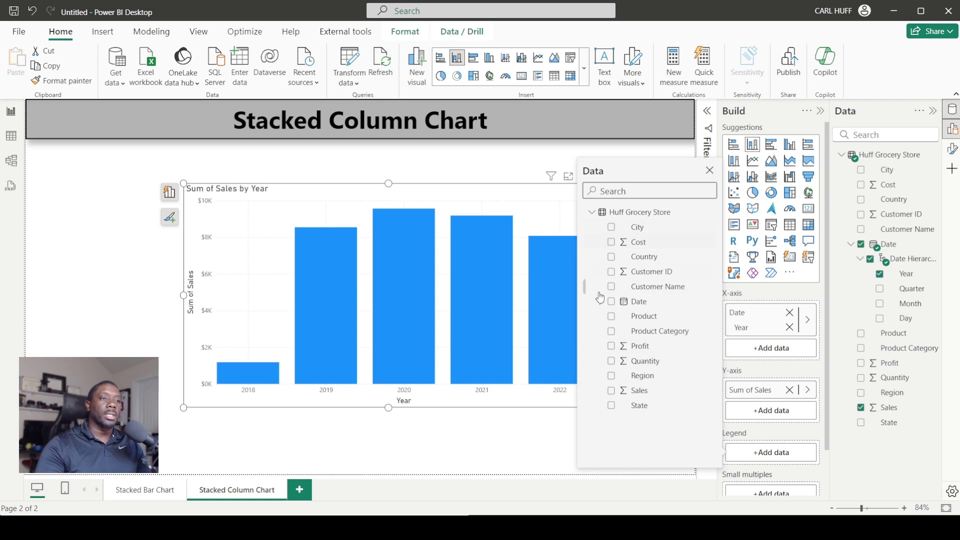
click(611, 375)
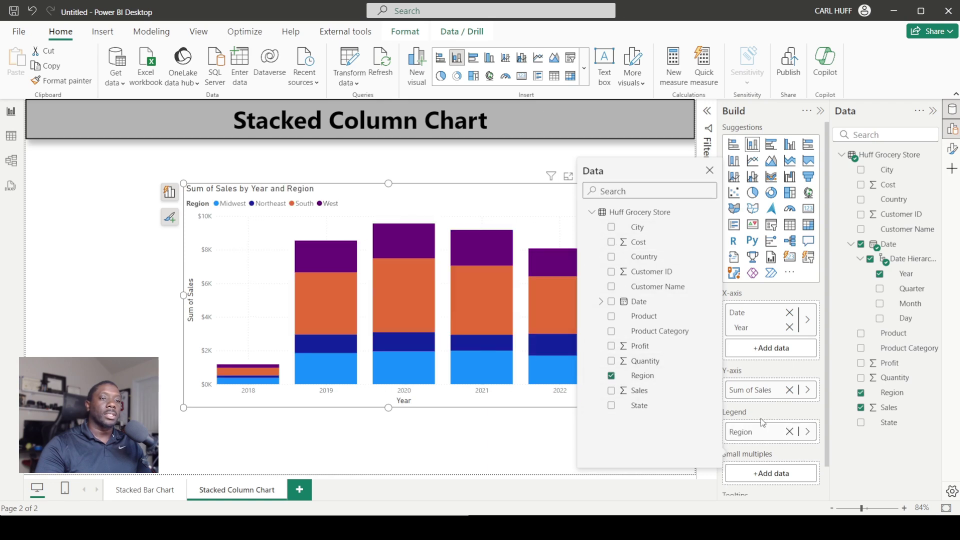
click(473, 174)
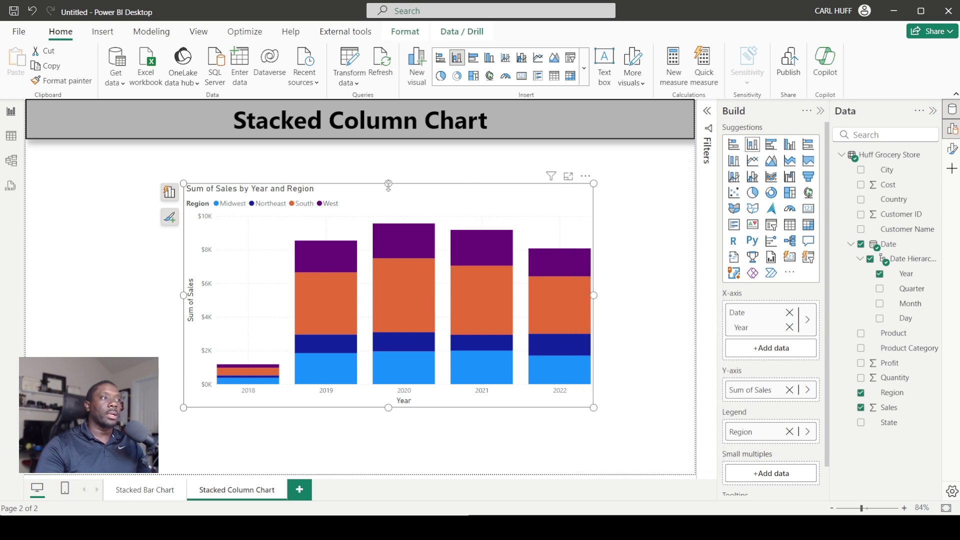
Make the chart taller by extending its upper and lower edges, and narrow it slightly from its left side
drag(388, 185, 388, 163)
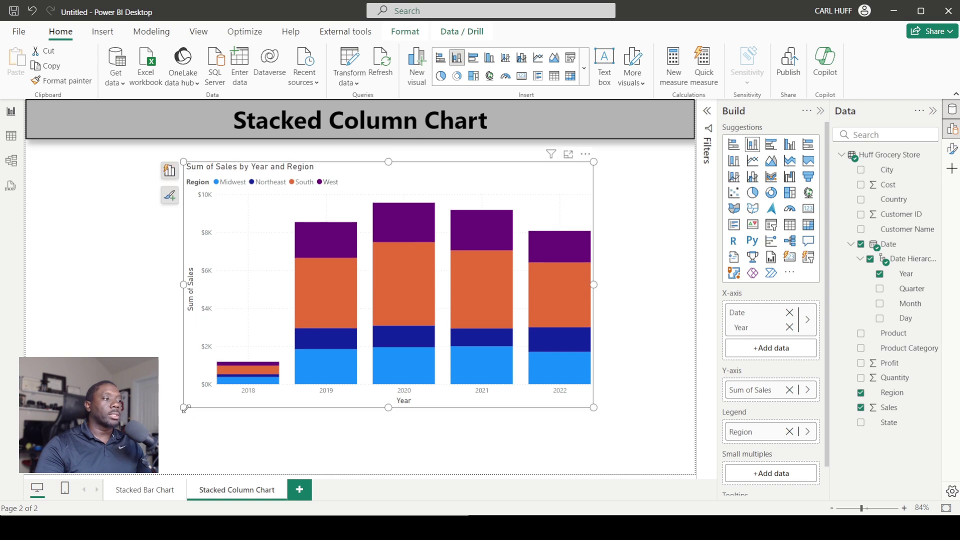
drag(185, 407, 206, 448)
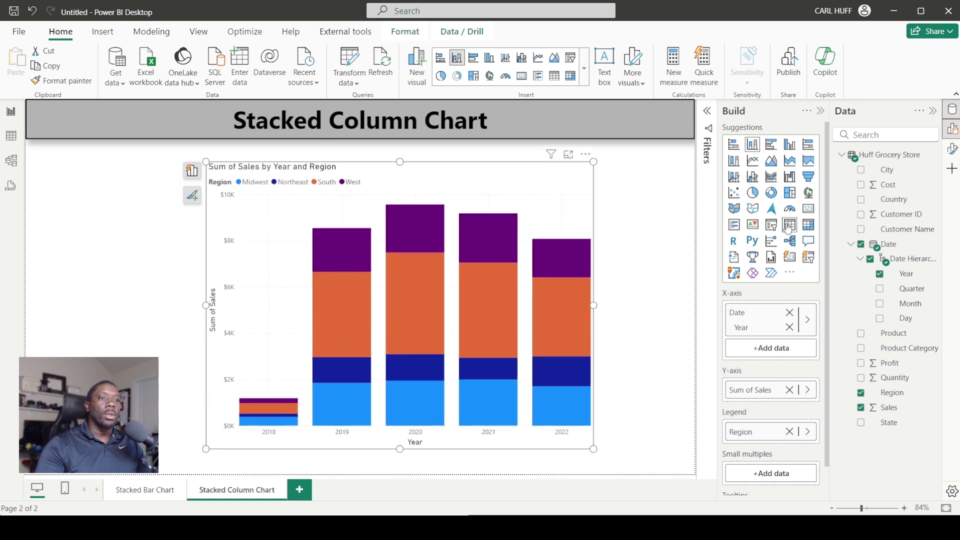
scroll(753, 361, down, 2)
scroll(756, 370, up, 2)
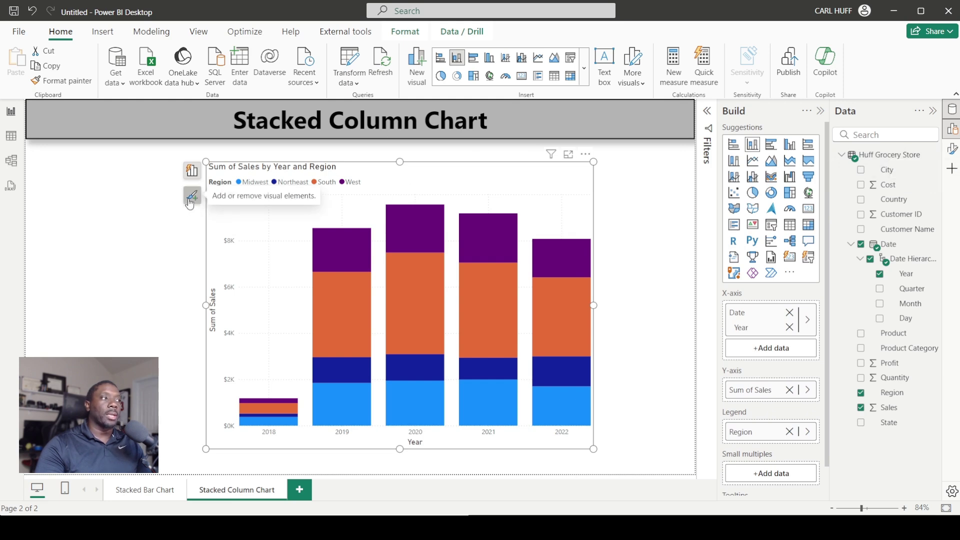
Show only the chart's formatting options and shorten the chart title to "Sales by Year and Region"
click(952, 149)
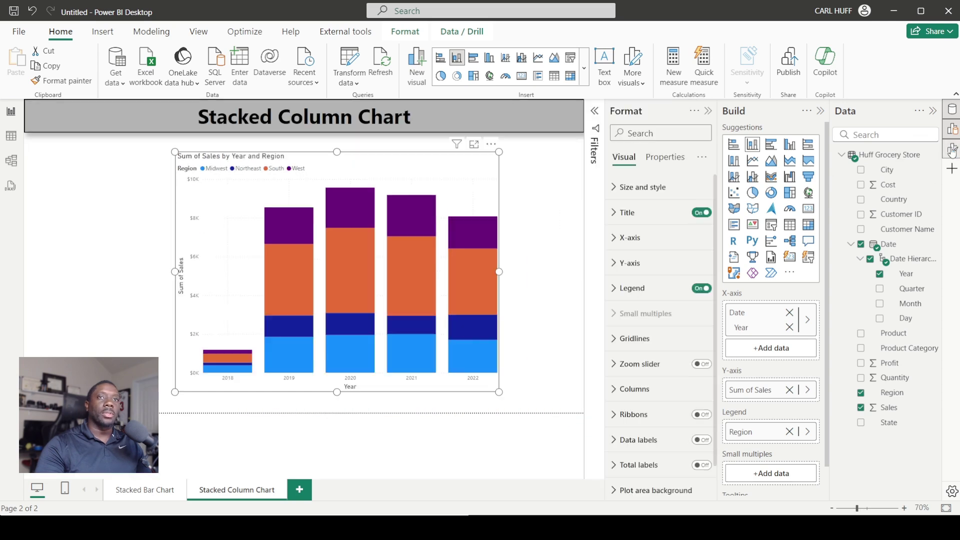
click(821, 112)
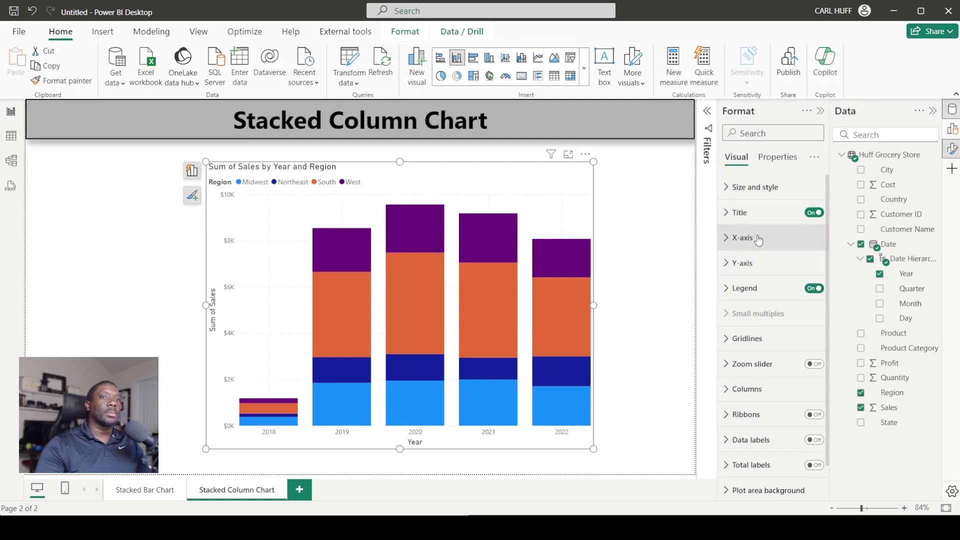
click(934, 111)
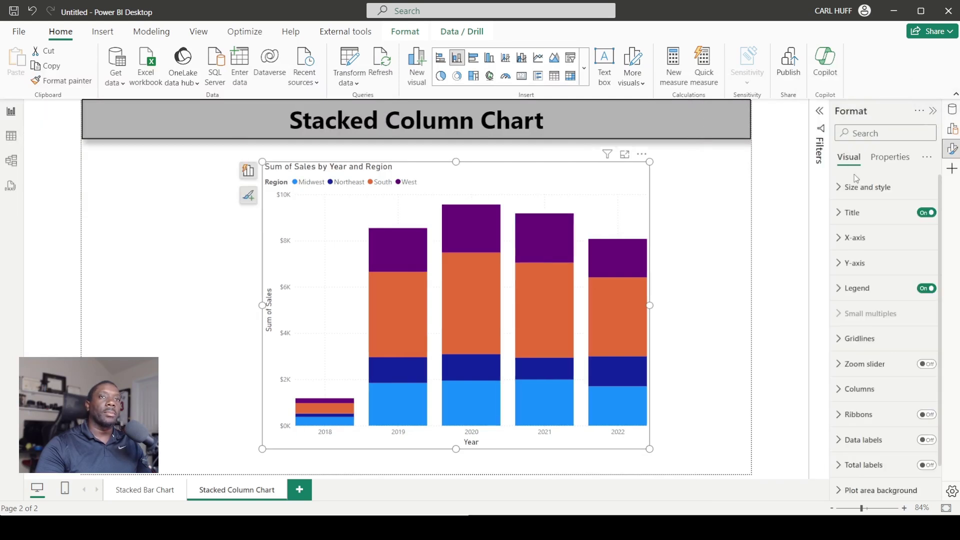
click(839, 221)
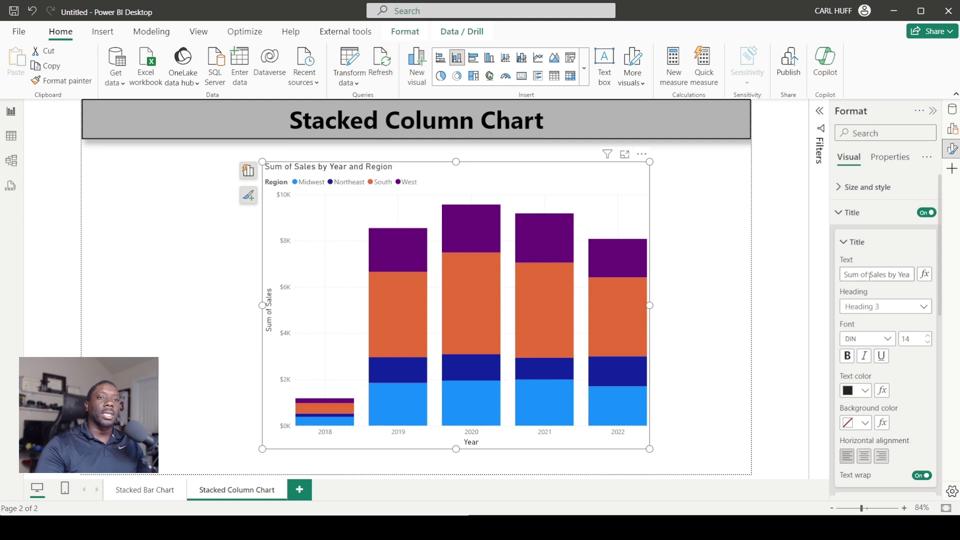
drag(870, 276, 841, 280)
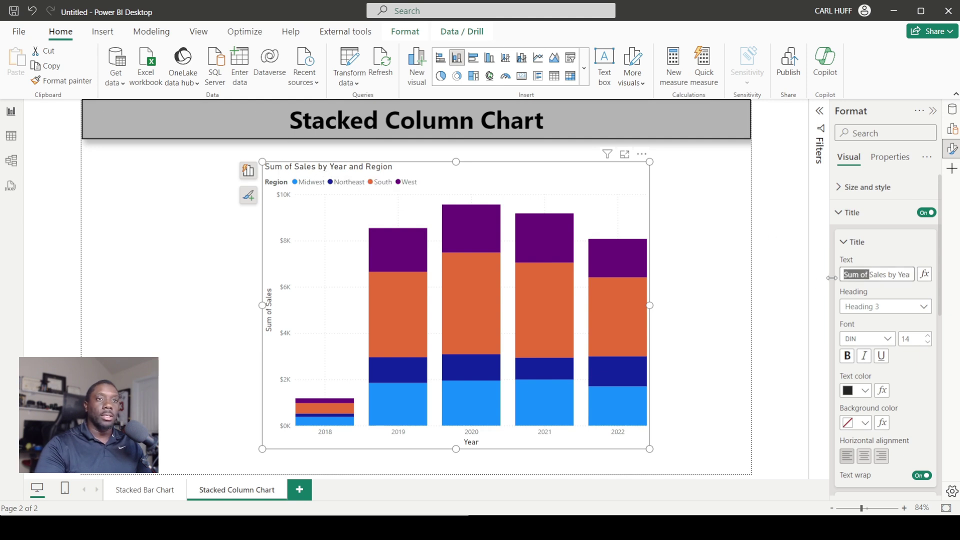
key(BackSpace)
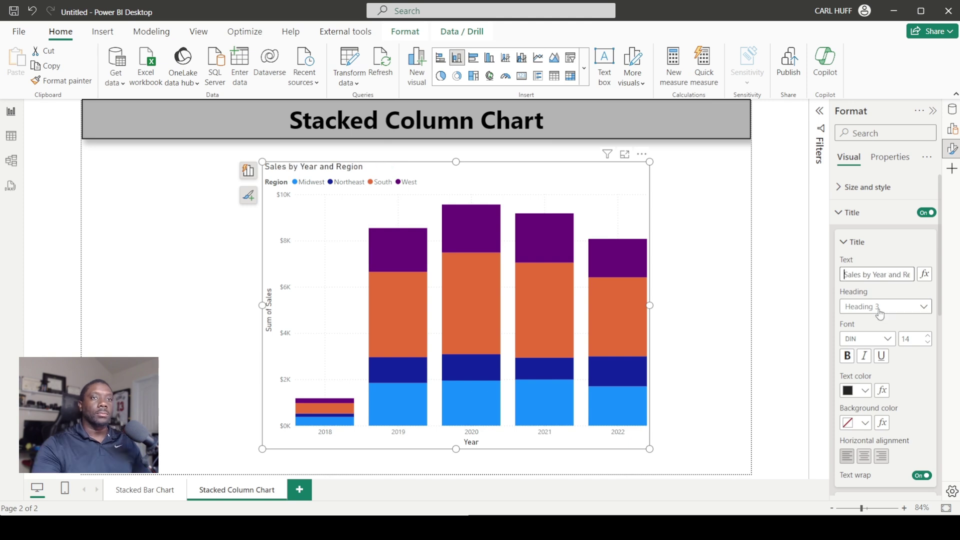
Set the chart title's font to a Segoe UI variant and center the title horizontally
click(881, 342)
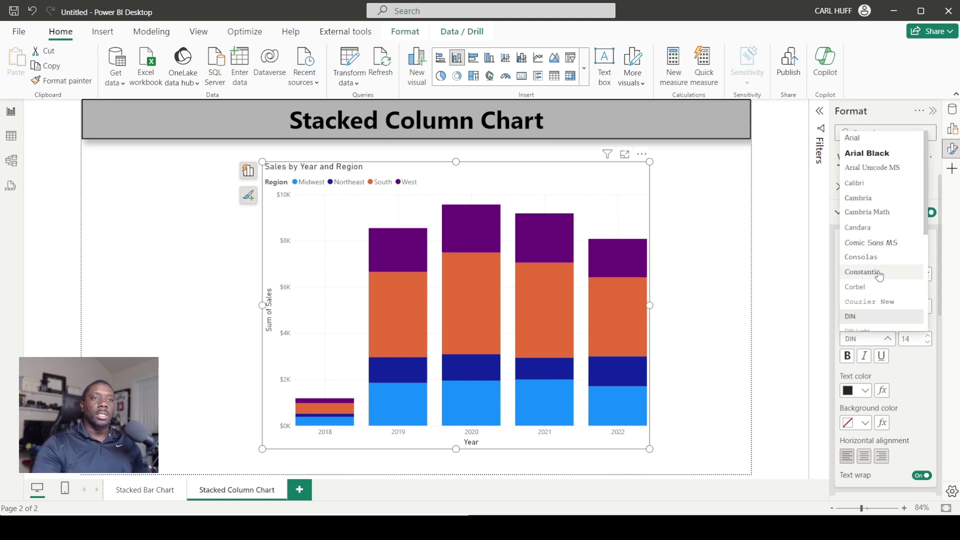
scroll(879, 276, down, 5)
click(874, 289)
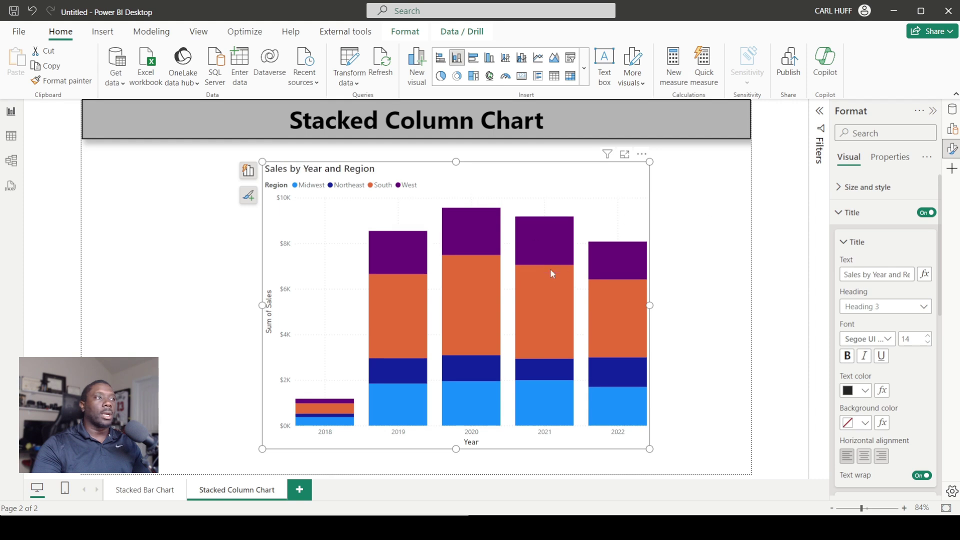
click(865, 457)
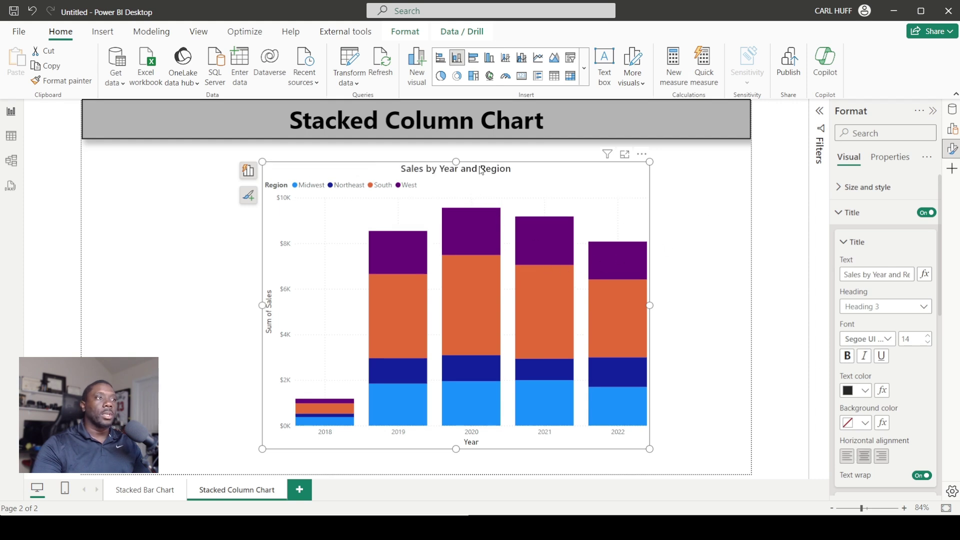
Turn on the chart's subtitle and set its text to "Stack Chart"
scroll(891, 326, down, 3)
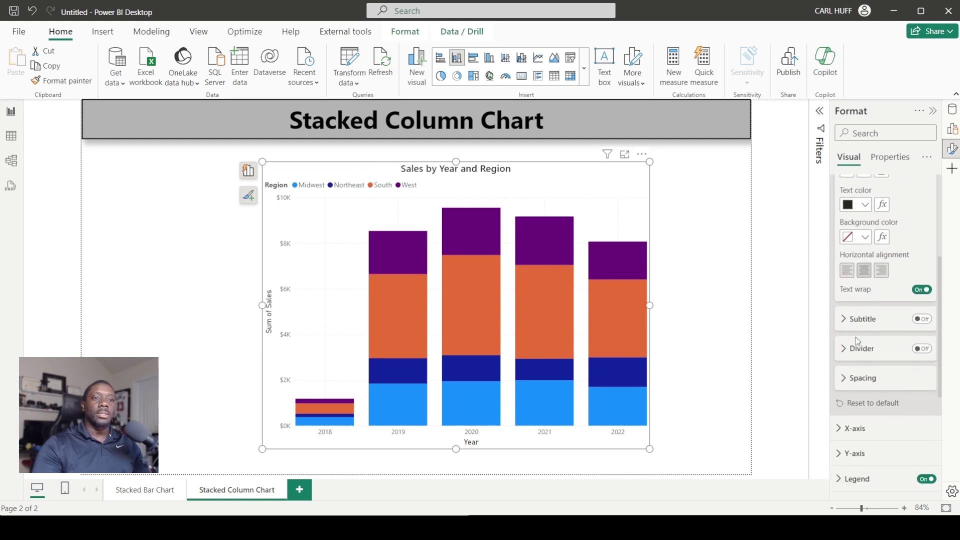
click(920, 320)
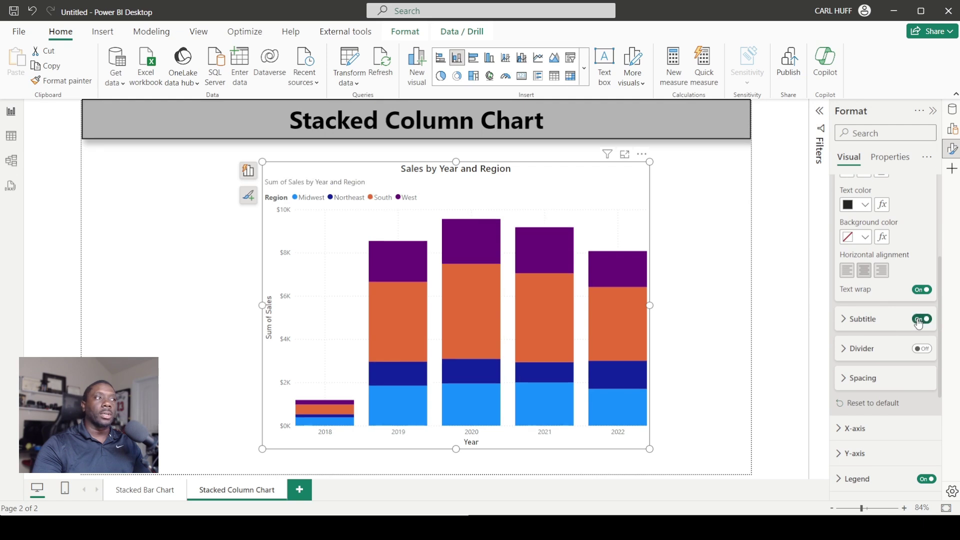
click(845, 323)
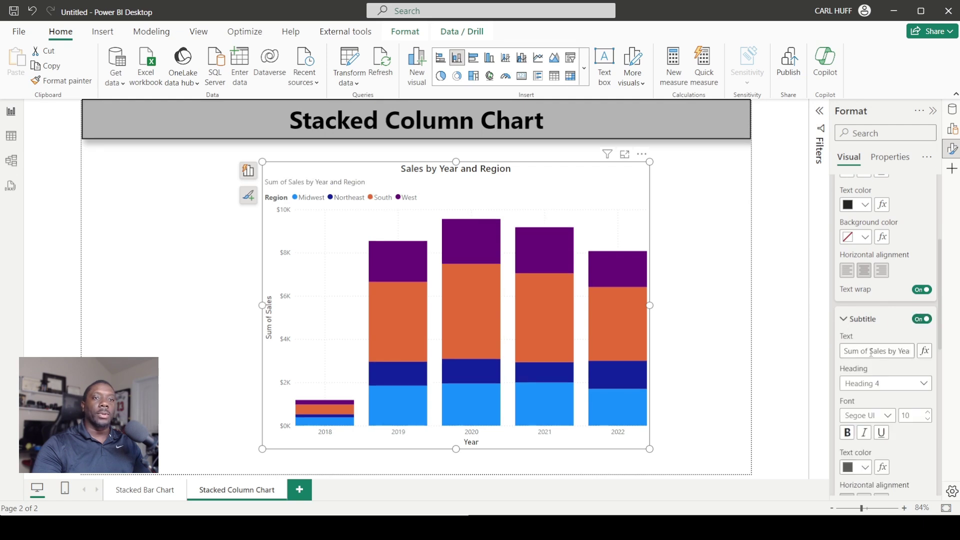
drag(842, 354, 923, 354)
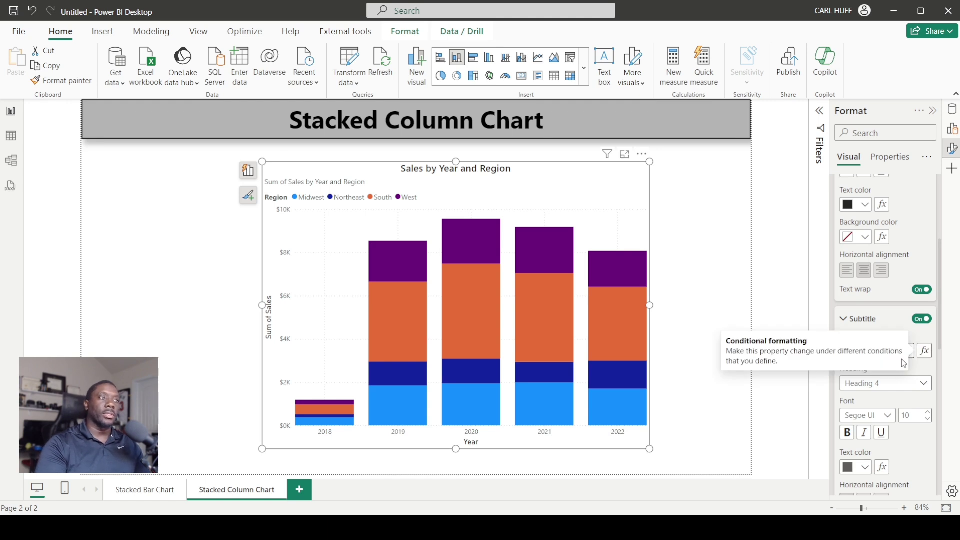
key(BackSpace)
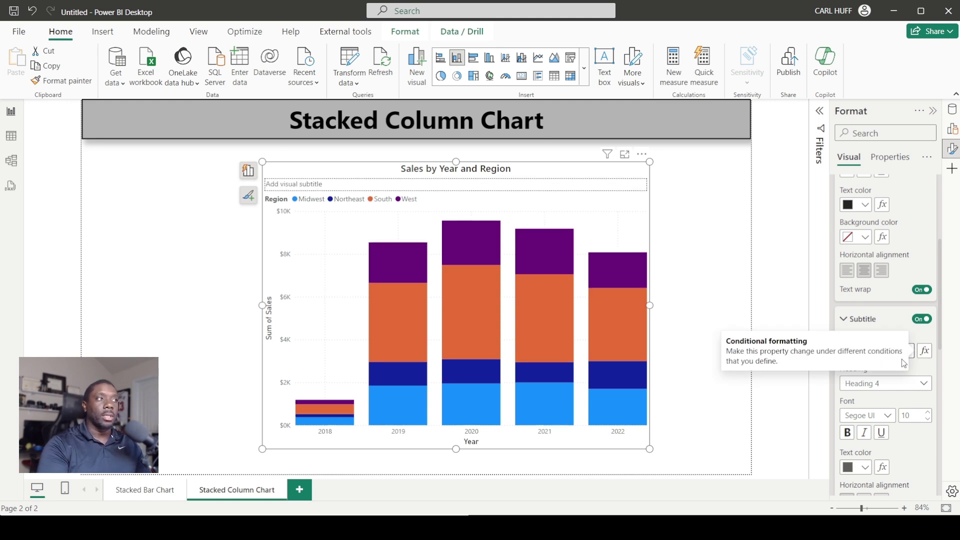
text(Thi)
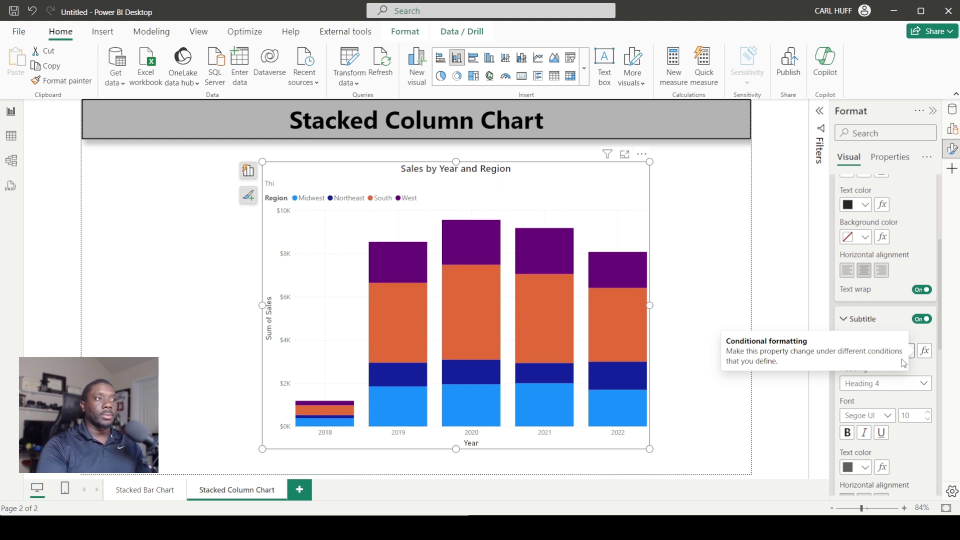
key(BackSpace)
key(BackSpace)
key(BackSpace)
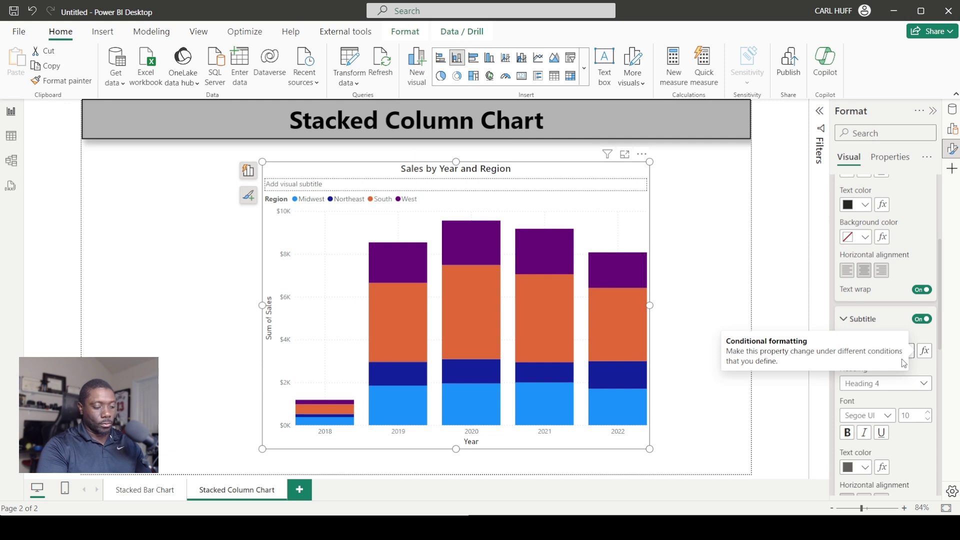
text(Sta)
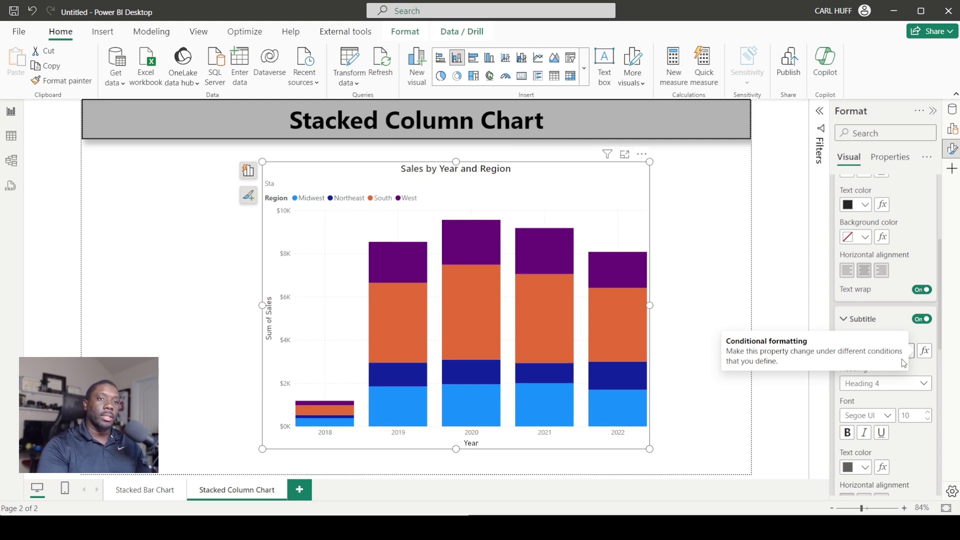
text(ck Chart)
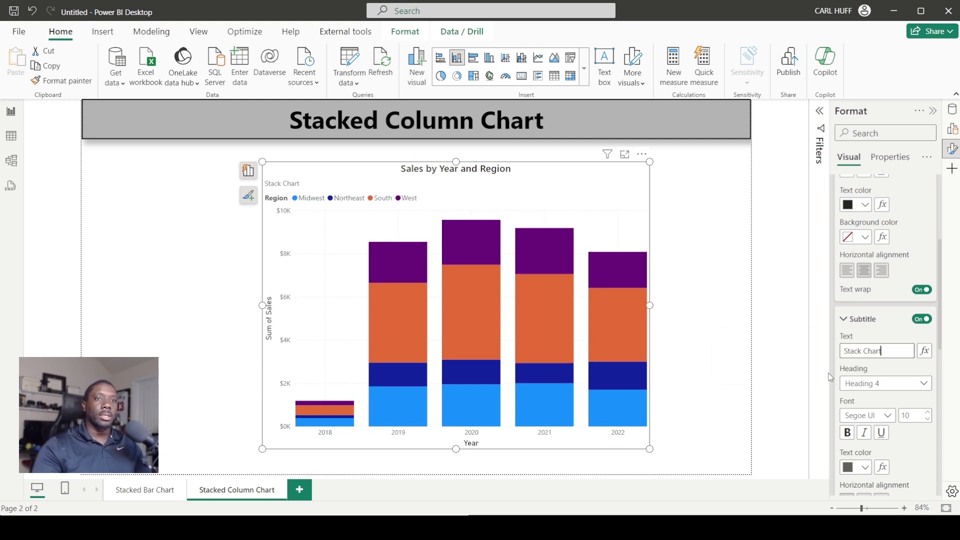
Center the chart's subtitle horizontally and turn on the divider beneath it
scroll(875, 420, down, 5)
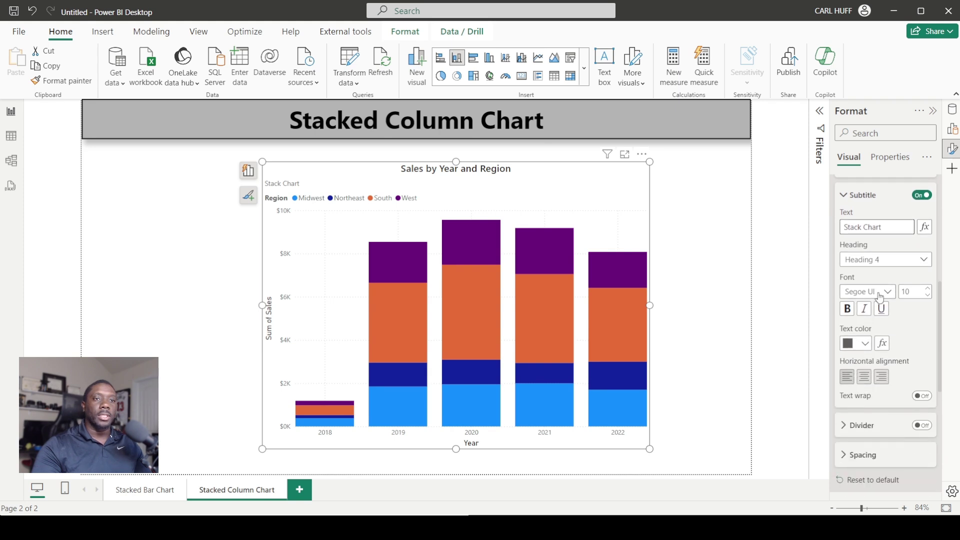
click(864, 376)
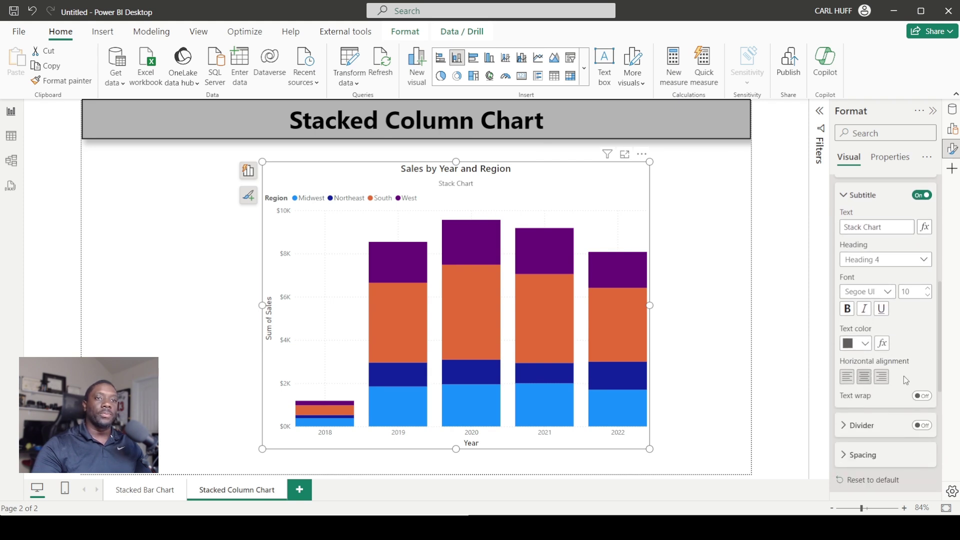
click(927, 427)
scroll(900, 394, down, 4)
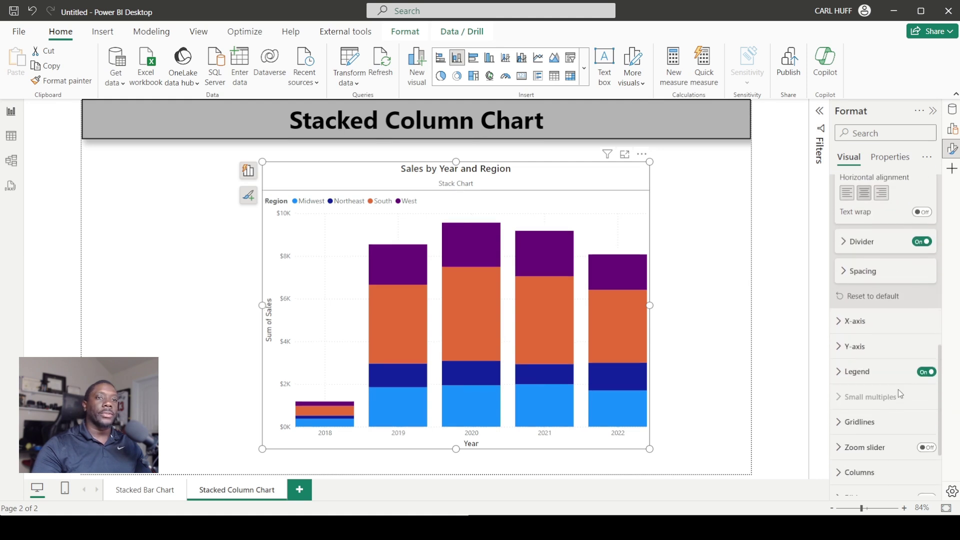
click(862, 271)
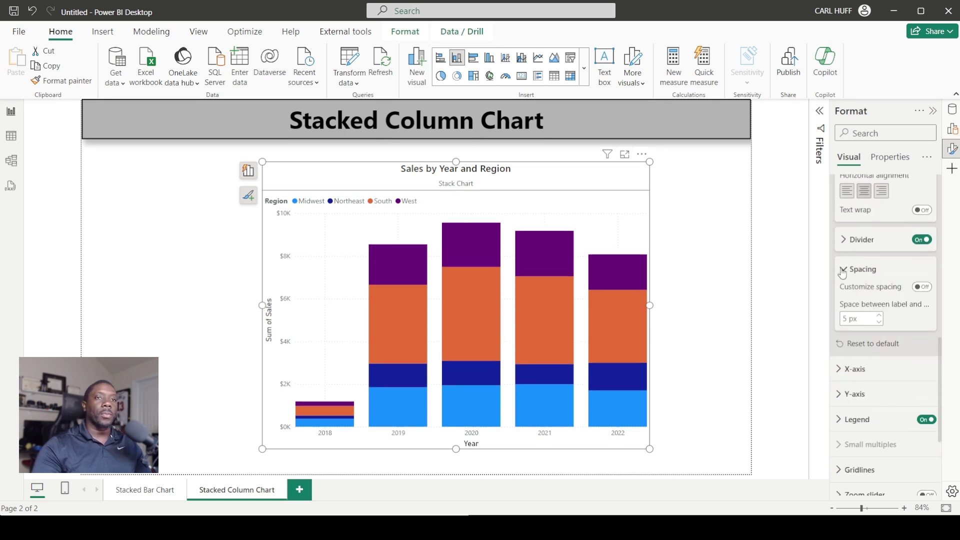
click(920, 287)
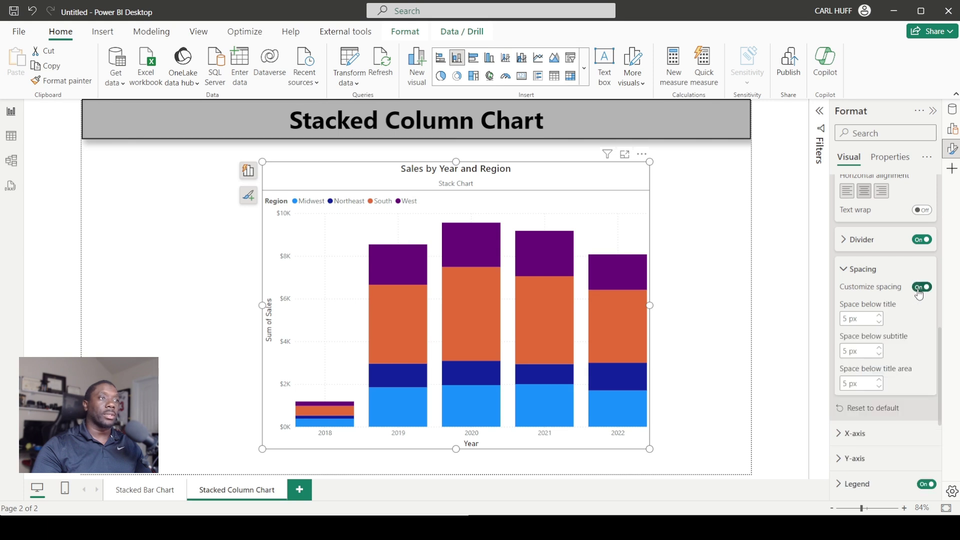
click(922, 286)
click(845, 271)
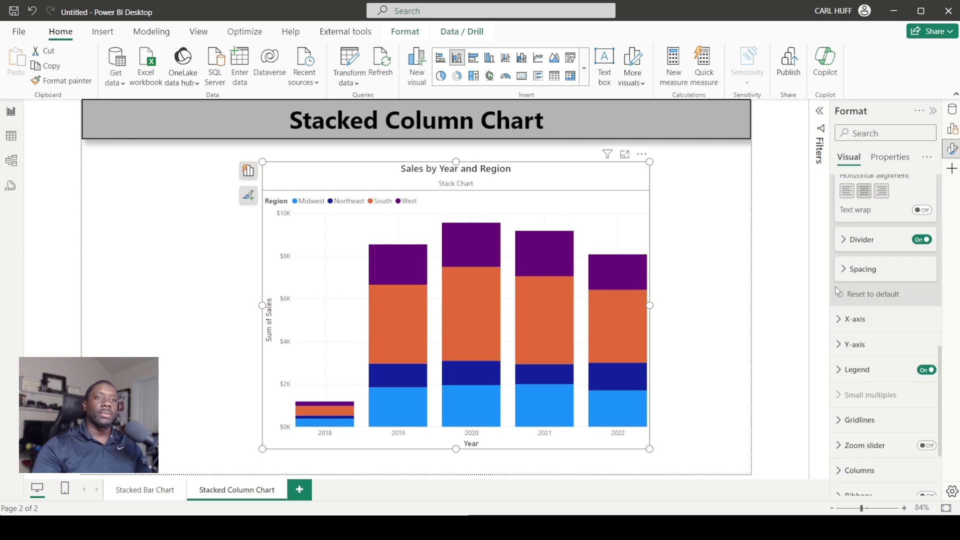
Open the chart's X-axis formatting options
click(842, 323)
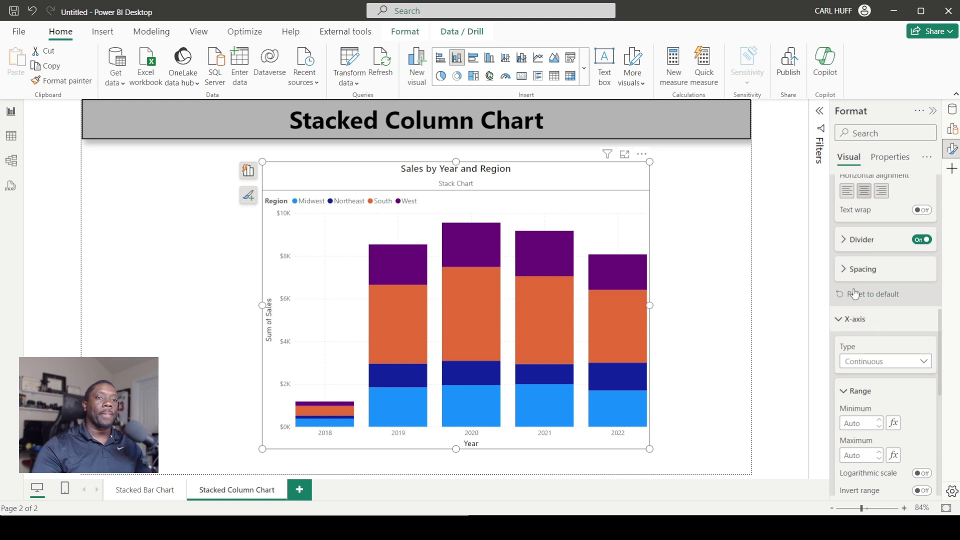
scroll(865, 295, down, 3)
scroll(868, 286, up, 2)
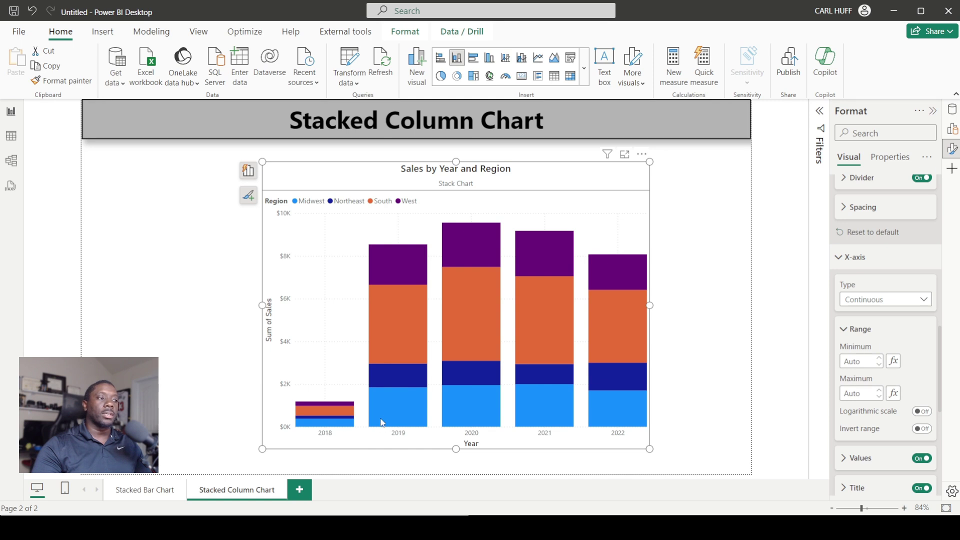
Try the Categorical type for the chart's X-axis and undo the change
click(911, 302)
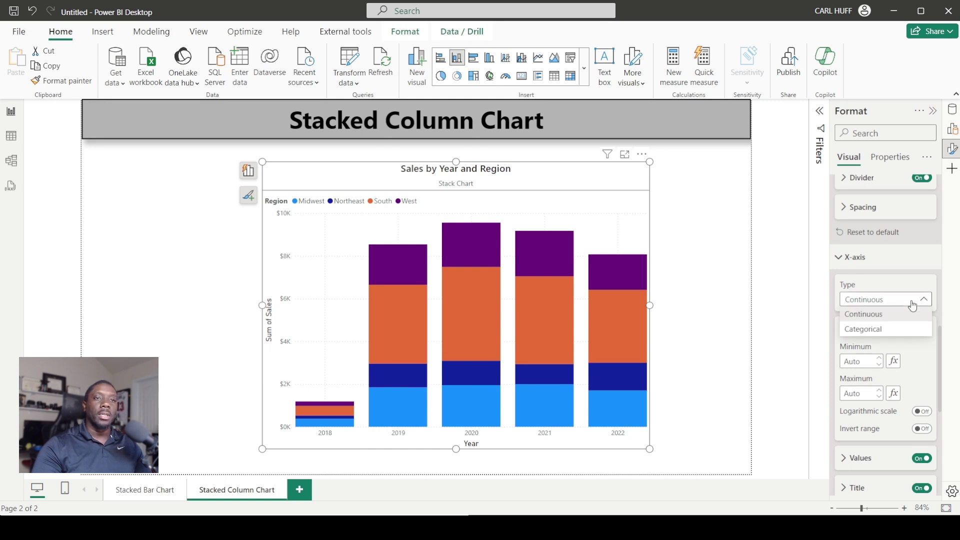
click(854, 330)
key(ctrl+z)
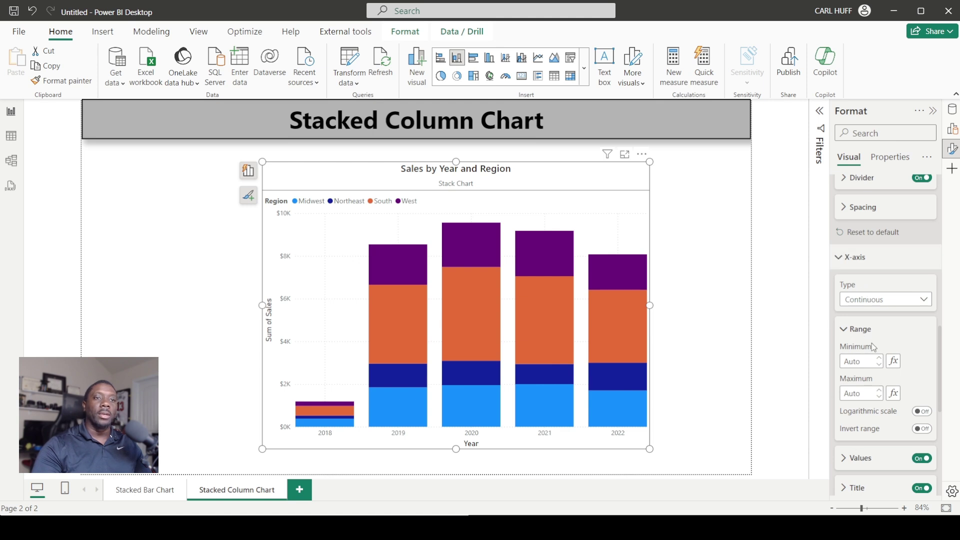
Set the X-axis values' font size to 10 and their color to black
scroll(873, 345, down, 3)
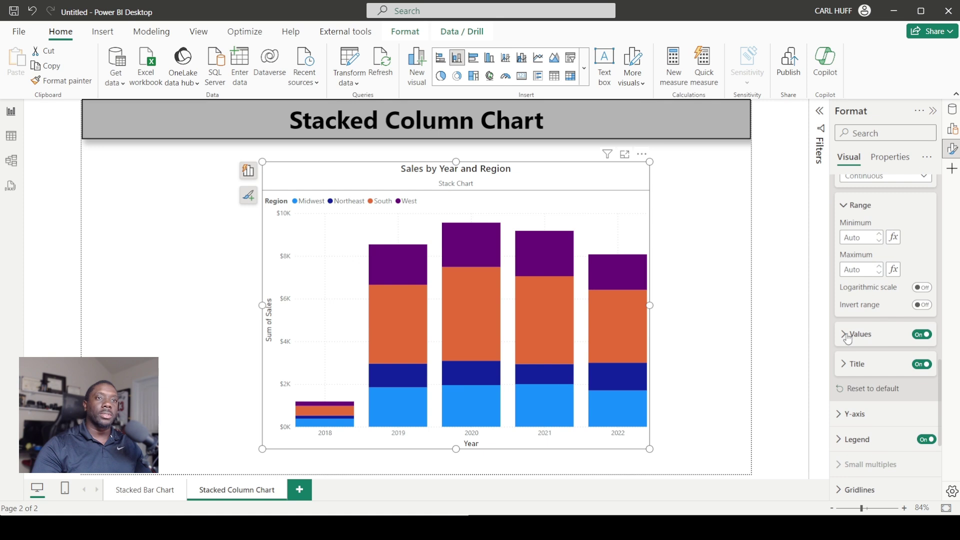
click(847, 338)
scroll(850, 336, down, 3)
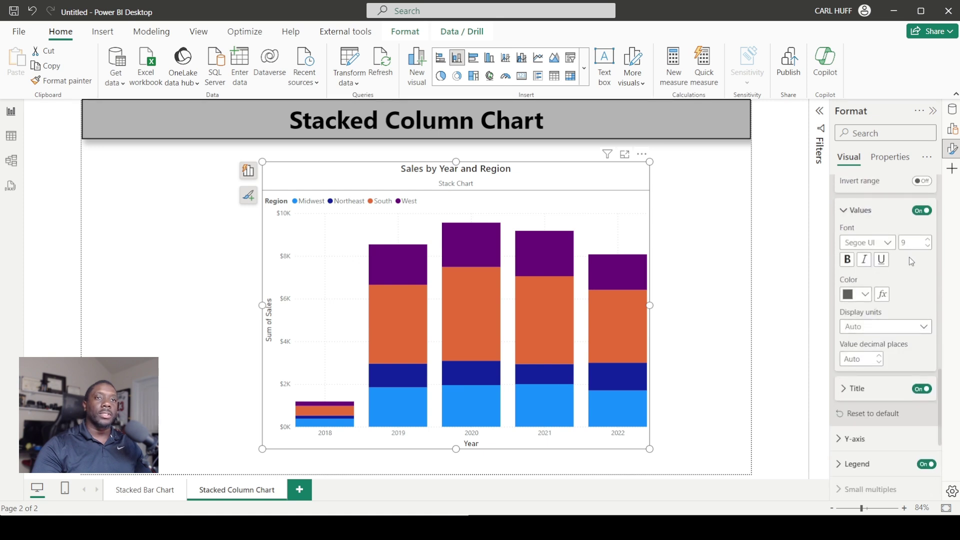
click(929, 240)
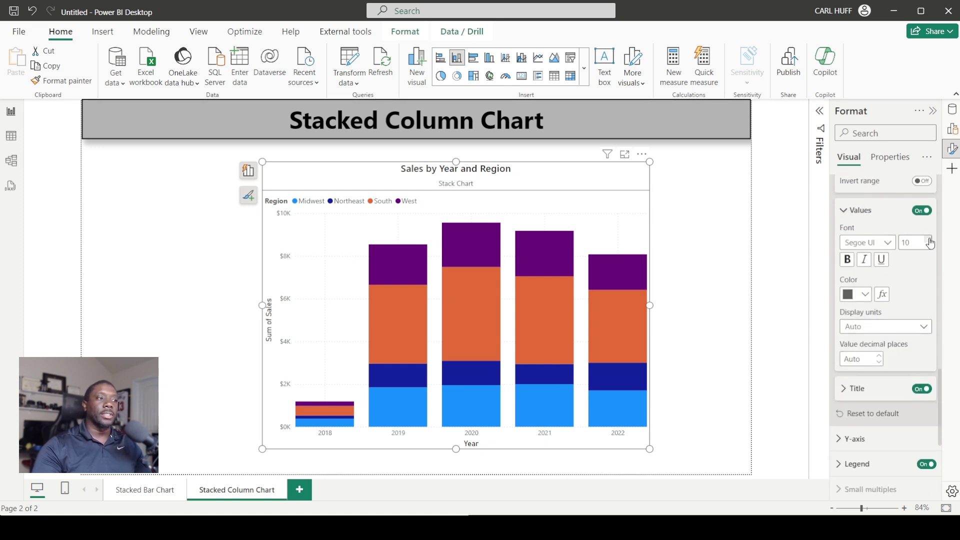
click(865, 295)
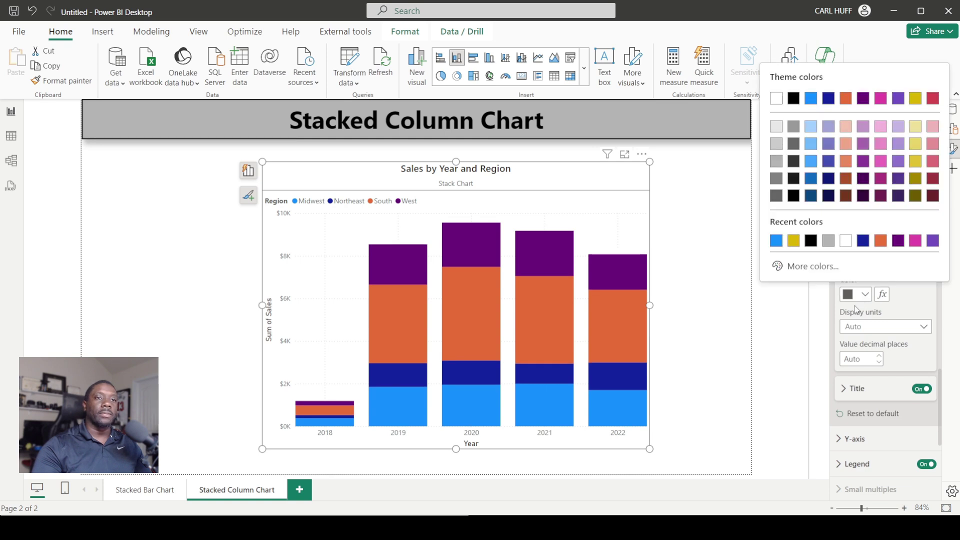
click(810, 241)
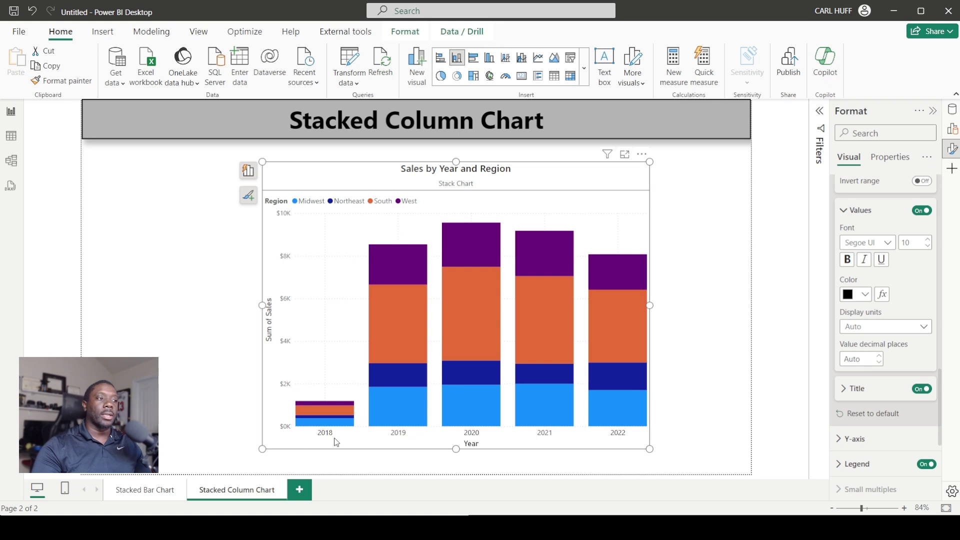
Turn off the X-axis title and collapse the X-axis formatting options
scroll(890, 356, down, 2)
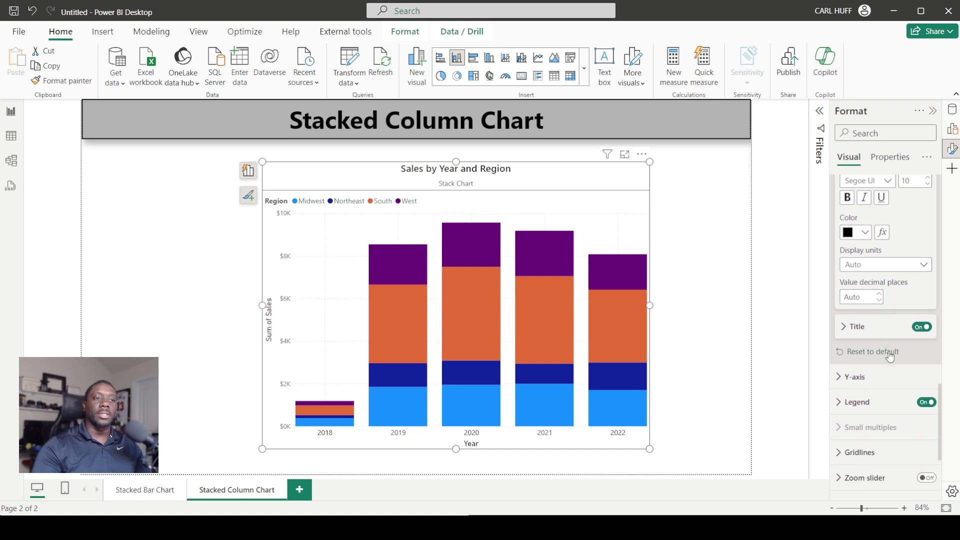
click(919, 328)
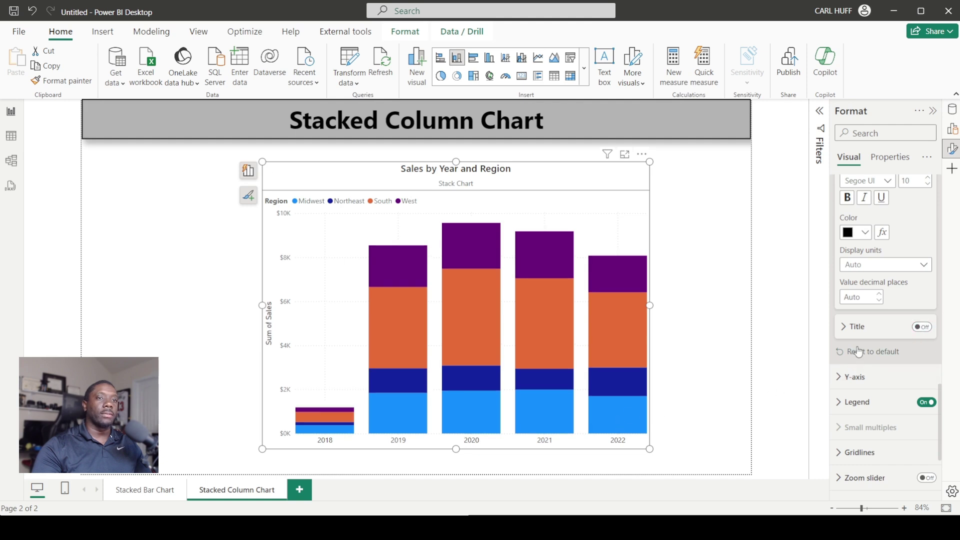
scroll(860, 363, up, 10)
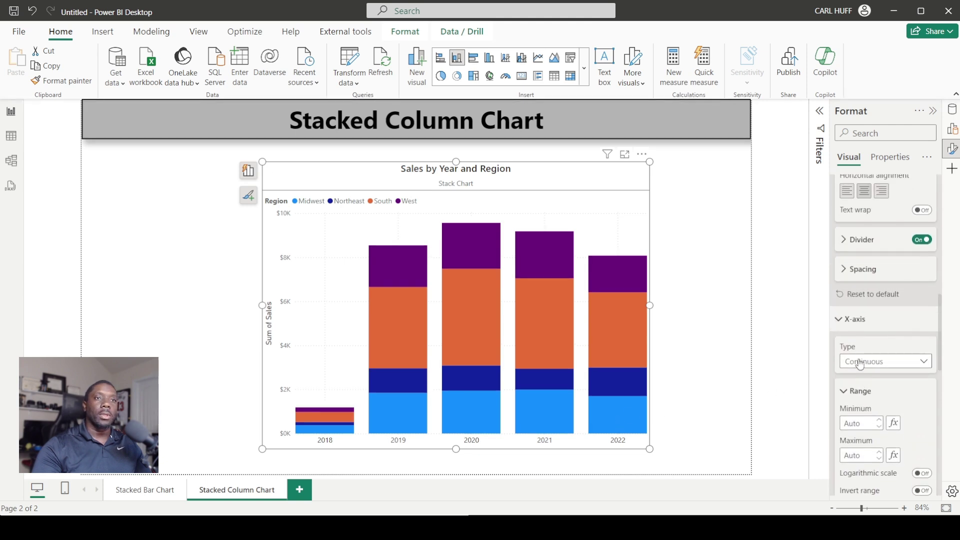
click(840, 324)
Set the Y-axis values' font size to 10 and their color to black
click(856, 340)
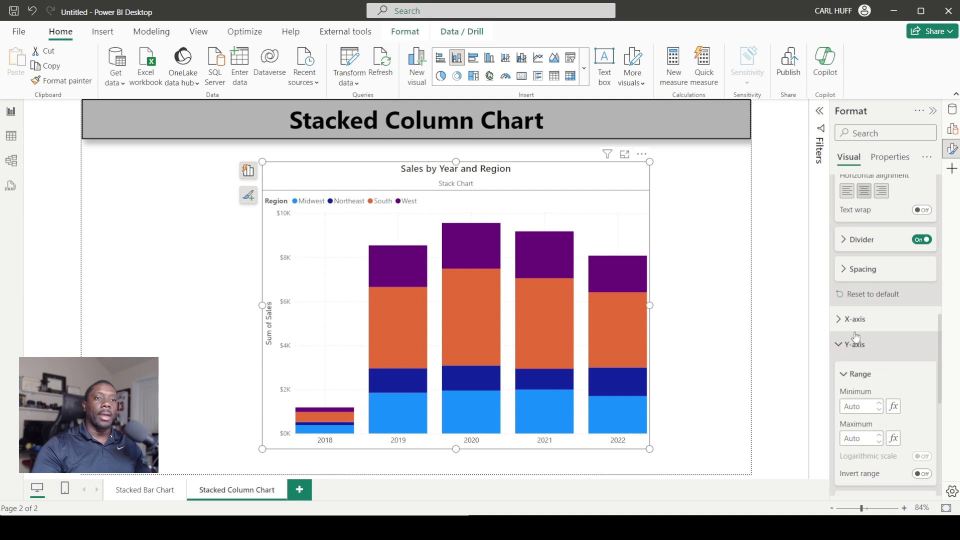
scroll(857, 338, down, 3)
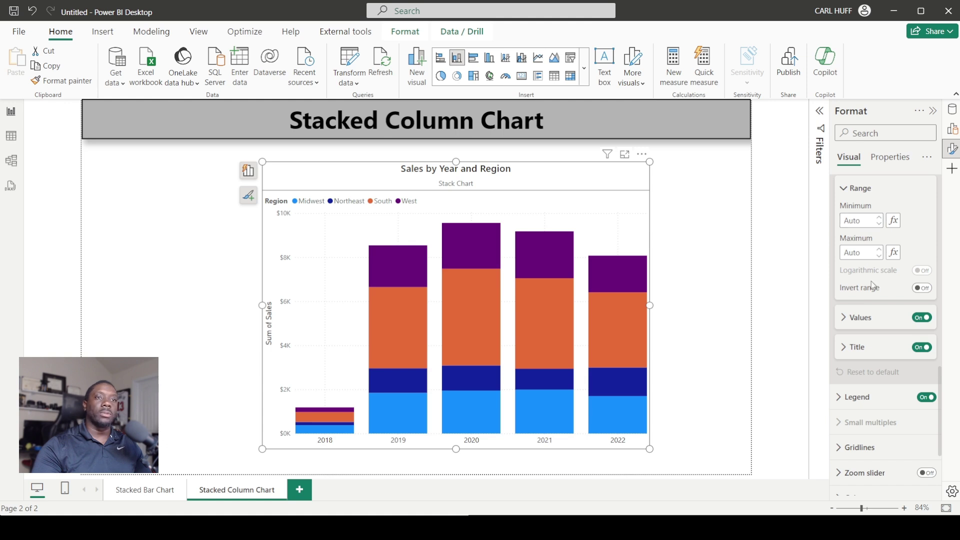
click(857, 319)
scroll(858, 320, down, 3)
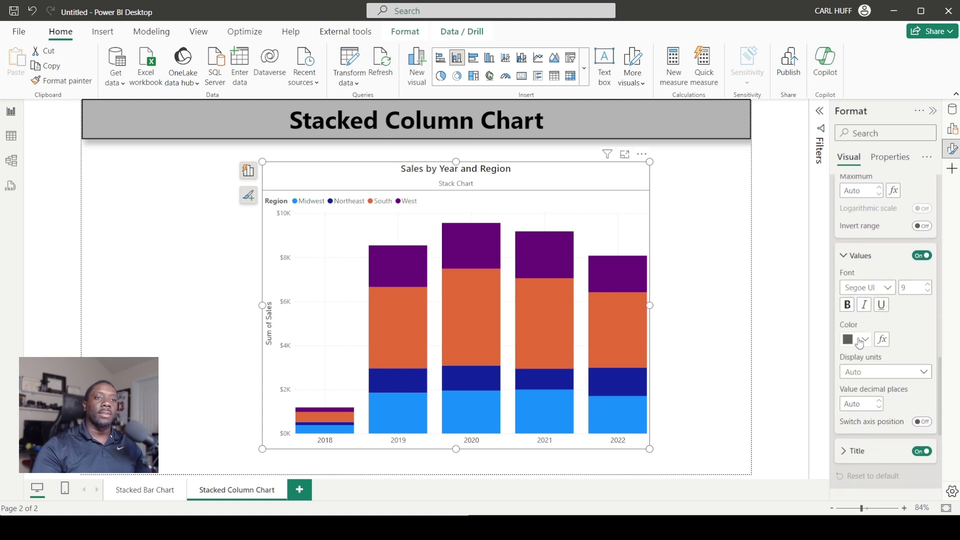
click(861, 340)
click(776, 286)
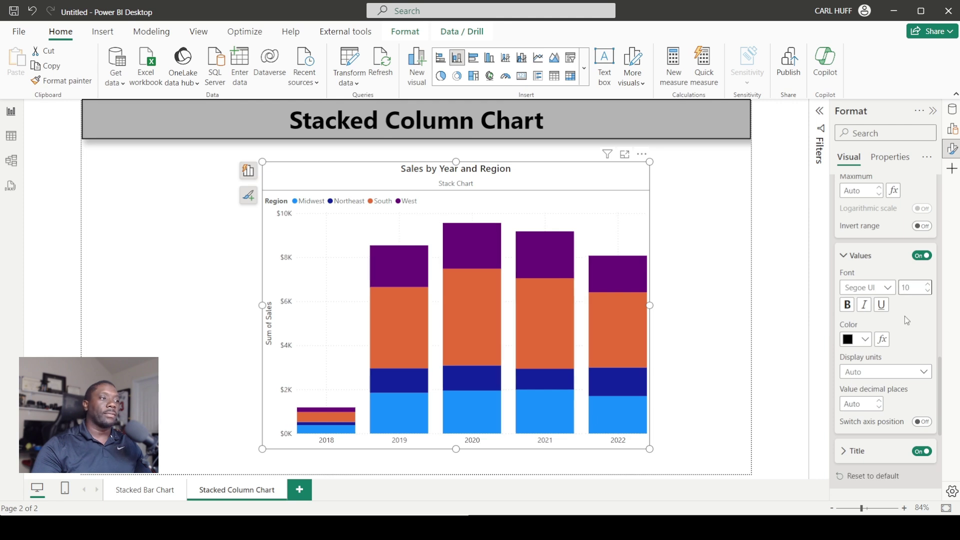
Set the Y-axis values' display units to None and turn off the Y-axis title
click(878, 373)
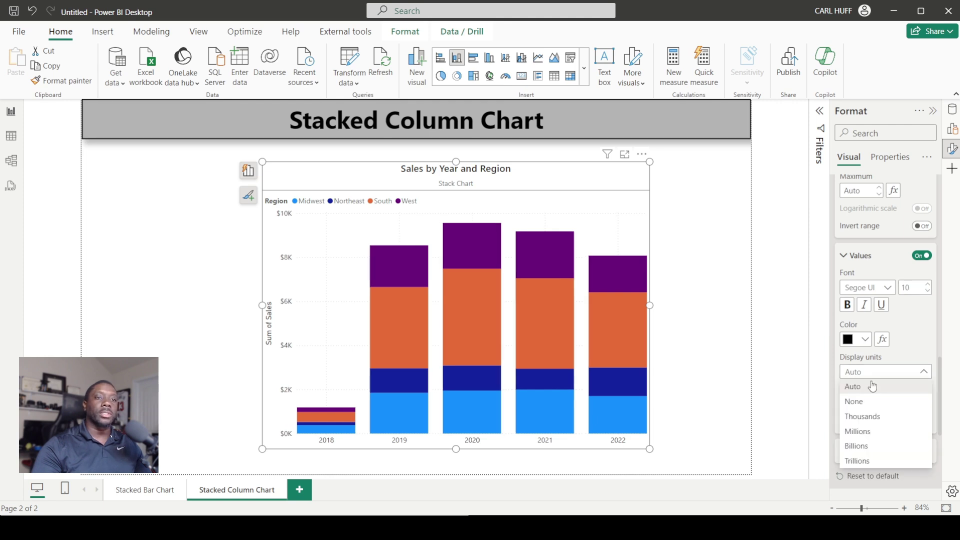
click(871, 405)
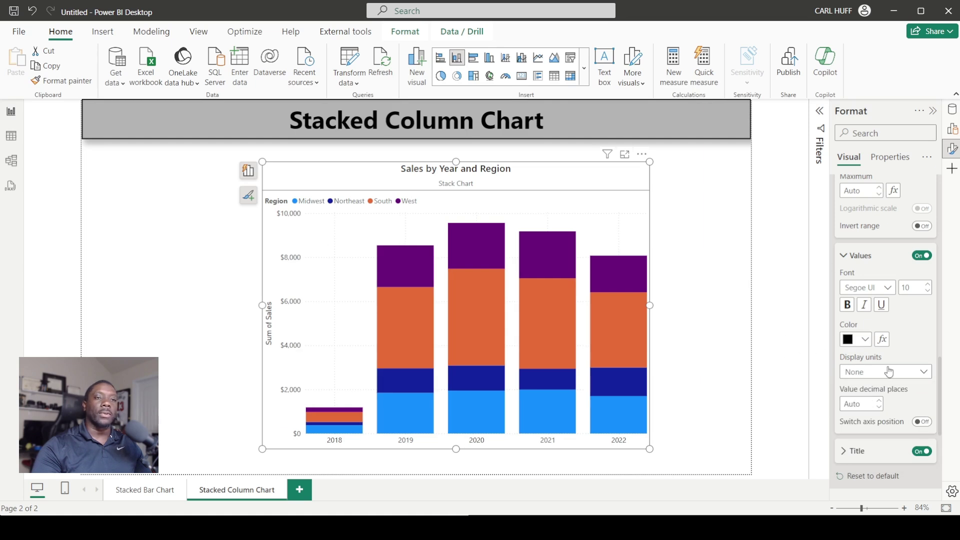
scroll(878, 400, down, 3)
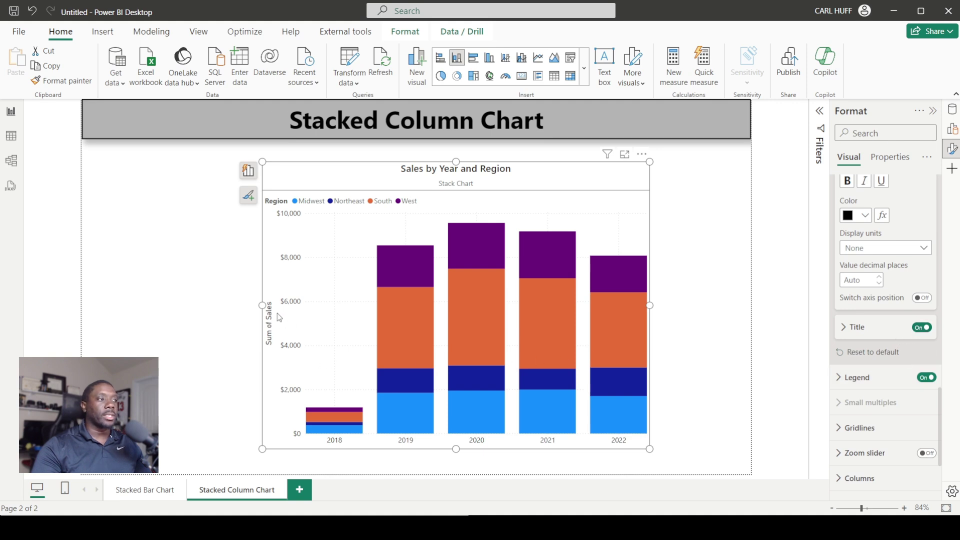
click(923, 328)
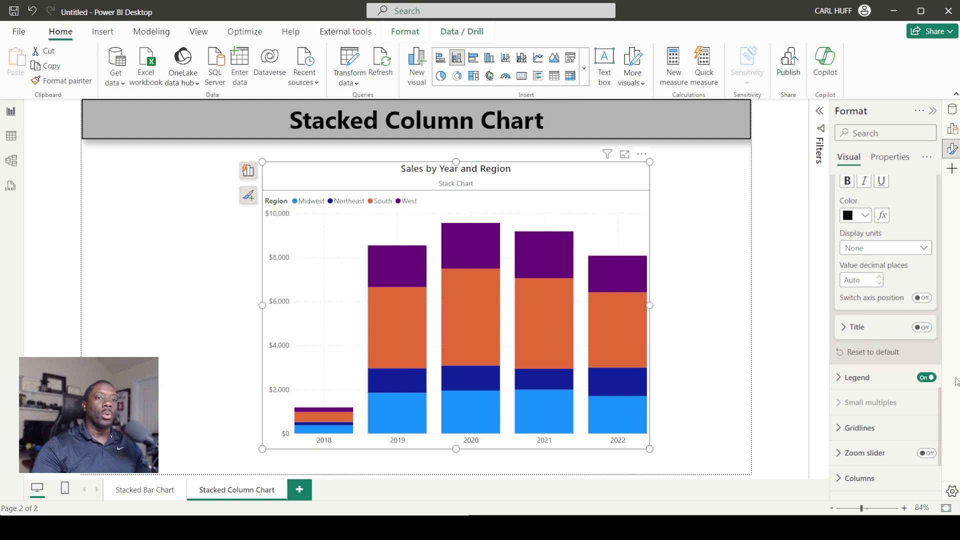
Set the legend's text color to black and its font size to 11
click(853, 377)
scroll(868, 310, down, 3)
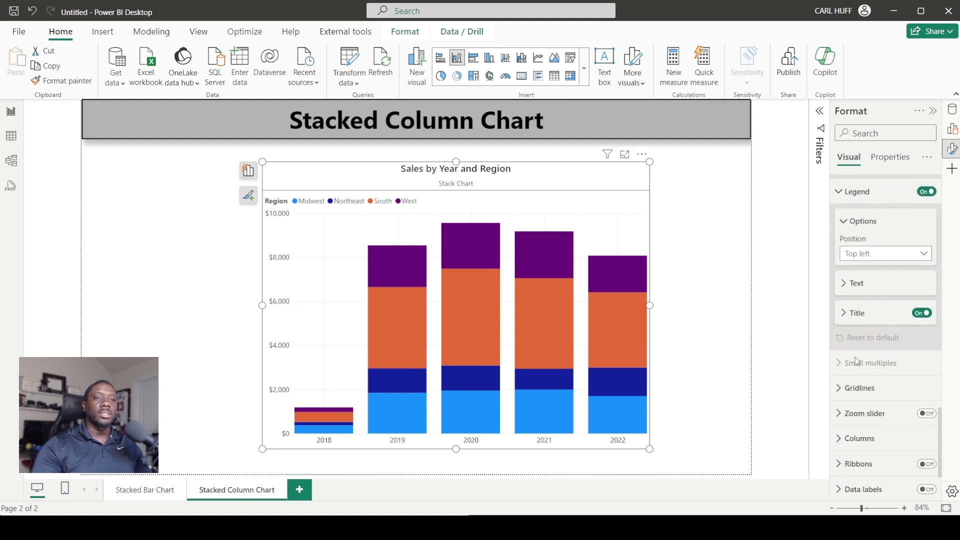
click(844, 286)
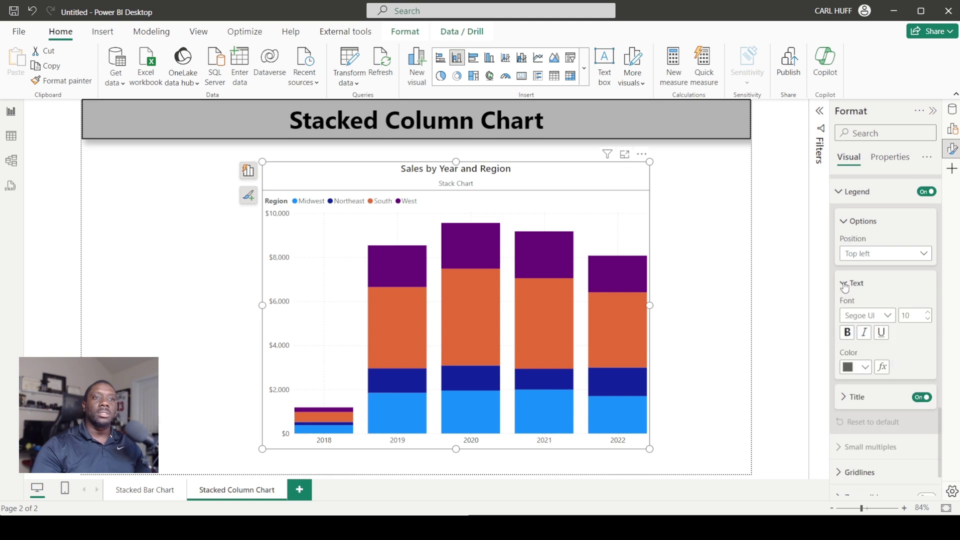
click(866, 368)
click(779, 318)
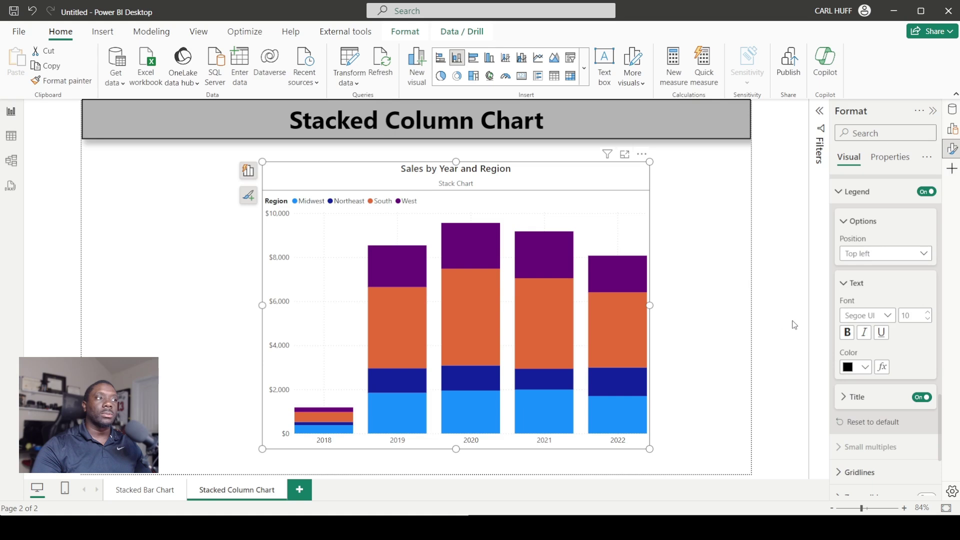
click(927, 311)
Set the legend position to Top center after trying Top right, and toggle the legend off and back on
click(895, 255)
click(872, 299)
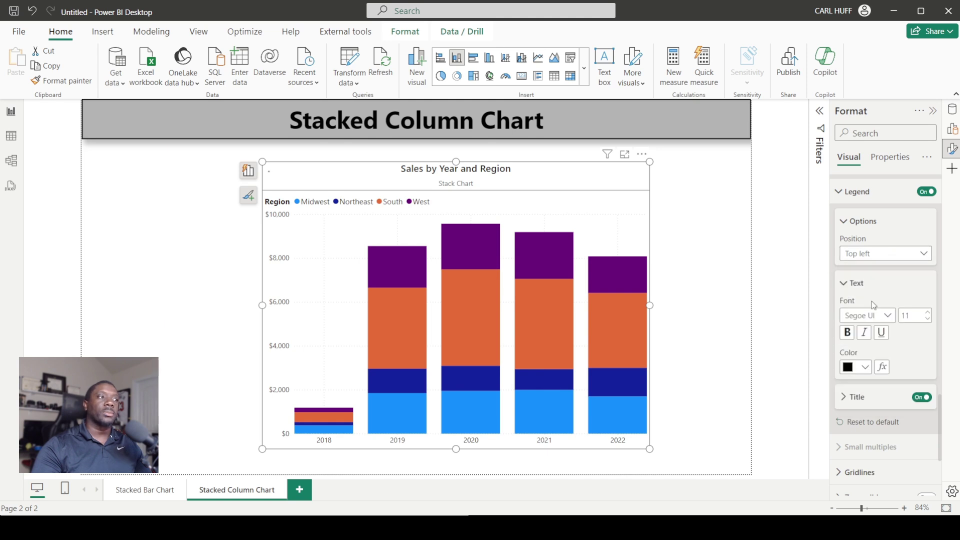
click(882, 254)
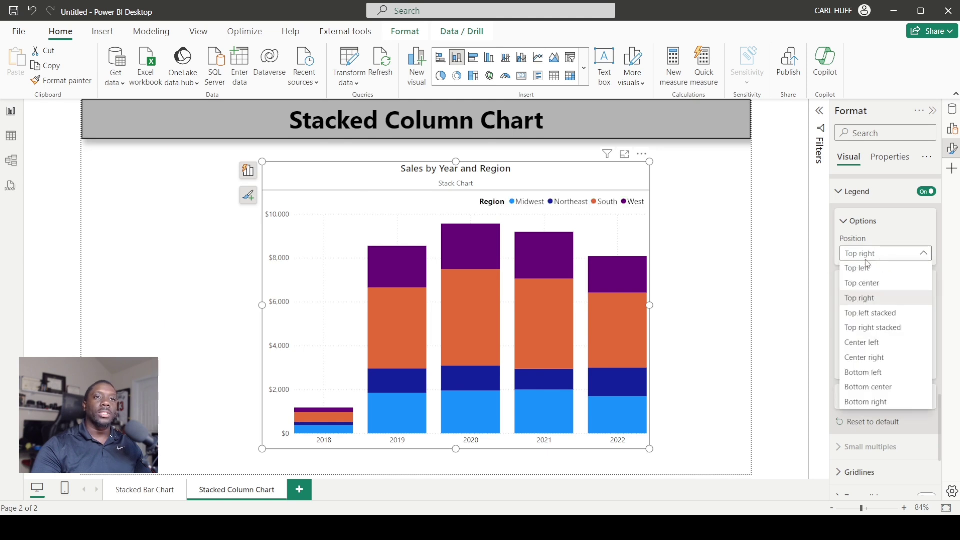
click(868, 286)
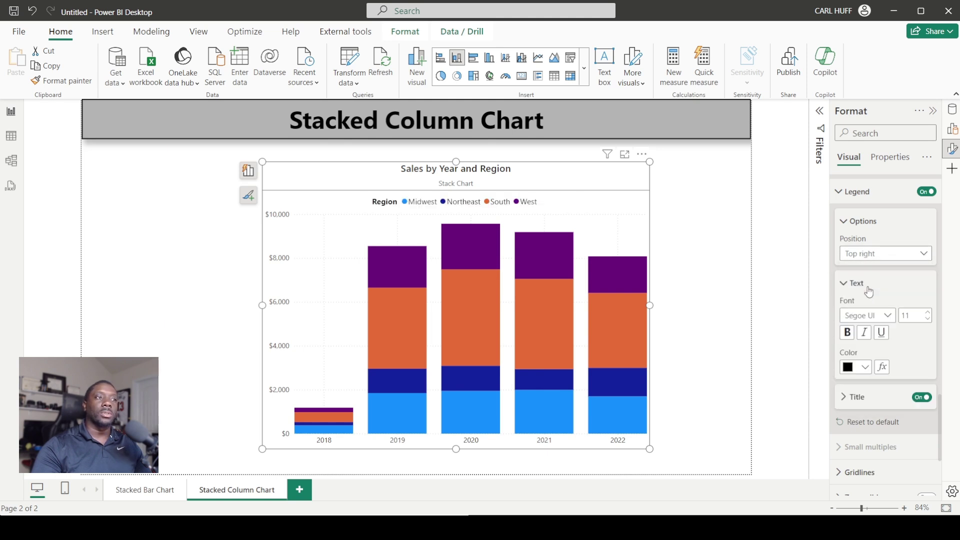
click(836, 195)
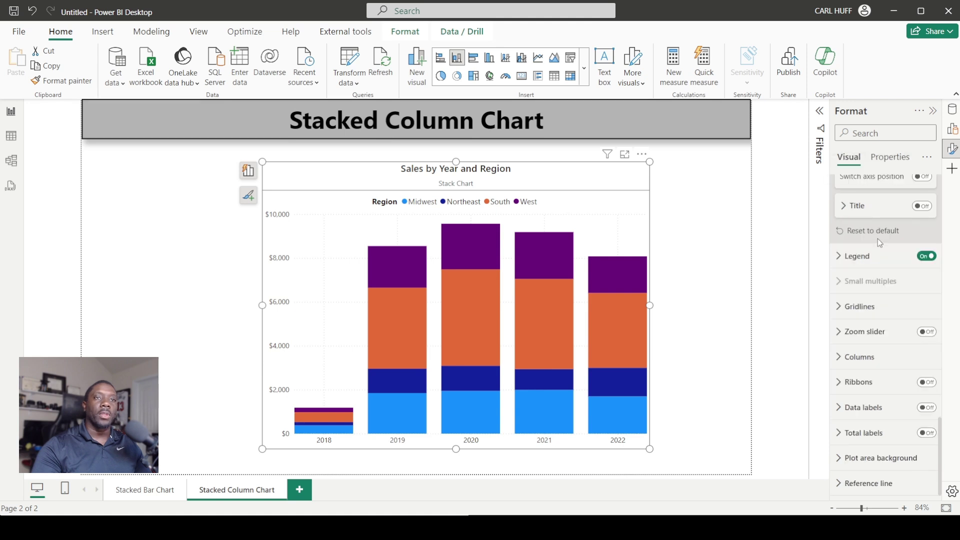
click(924, 257)
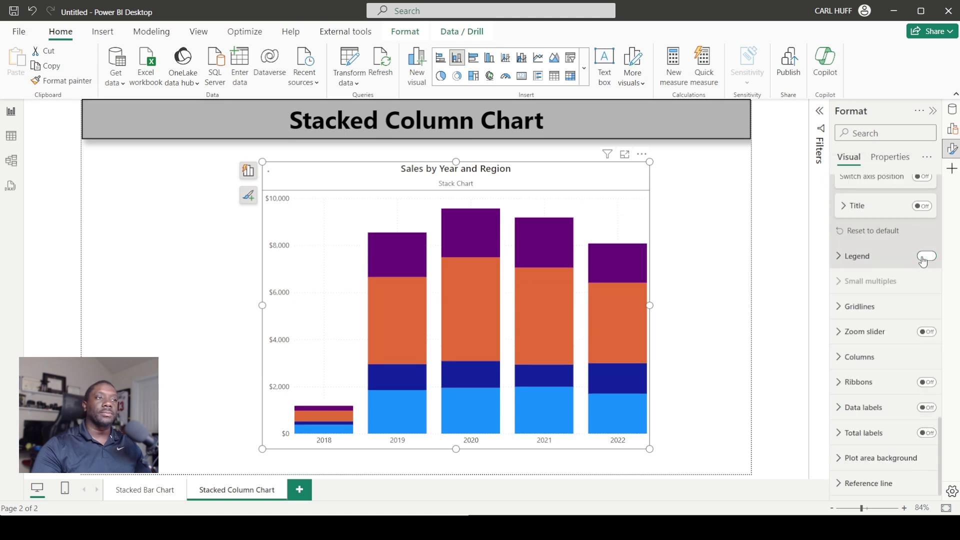
click(926, 257)
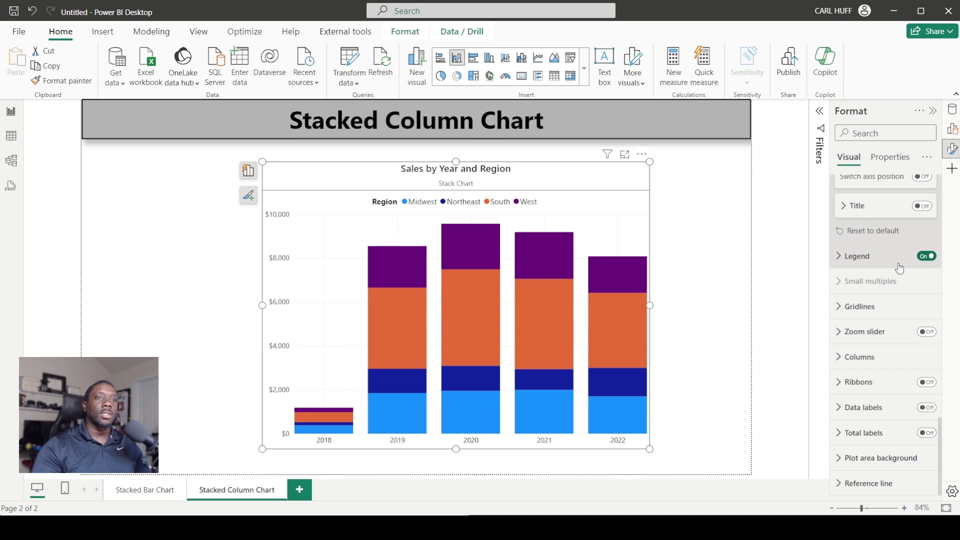
Set the horizontal gridlines' line style to Solid after trying Custom, and collapse the gridline options
click(842, 308)
scroll(869, 344, down, 3)
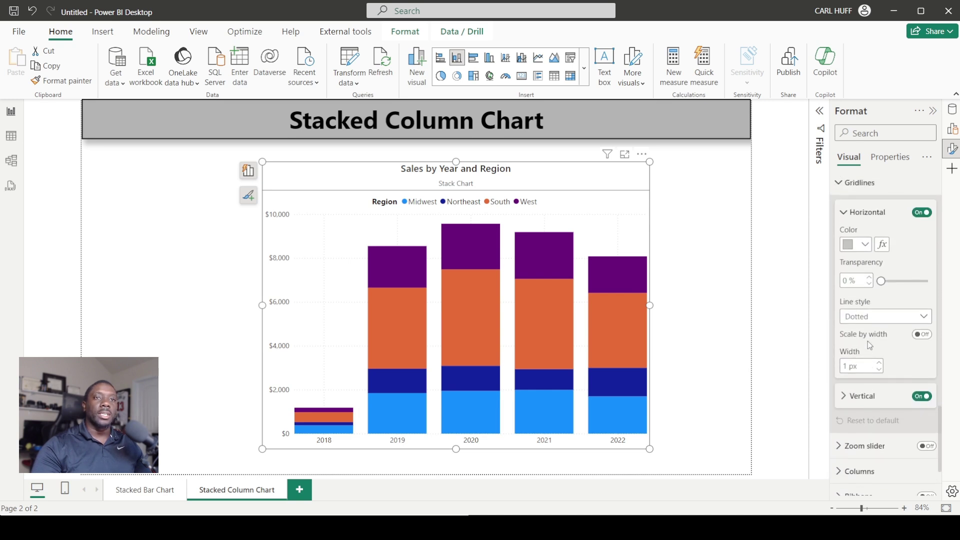
click(844, 396)
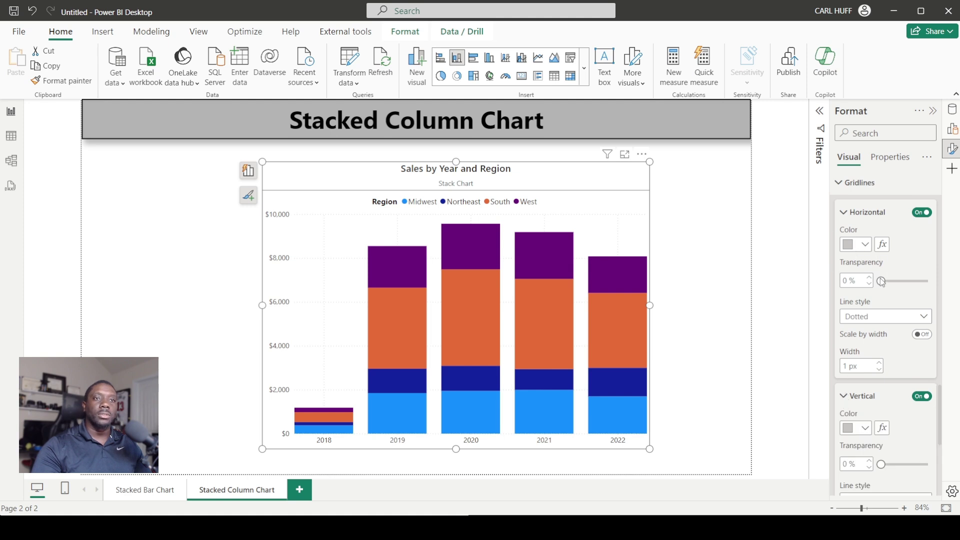
click(869, 320)
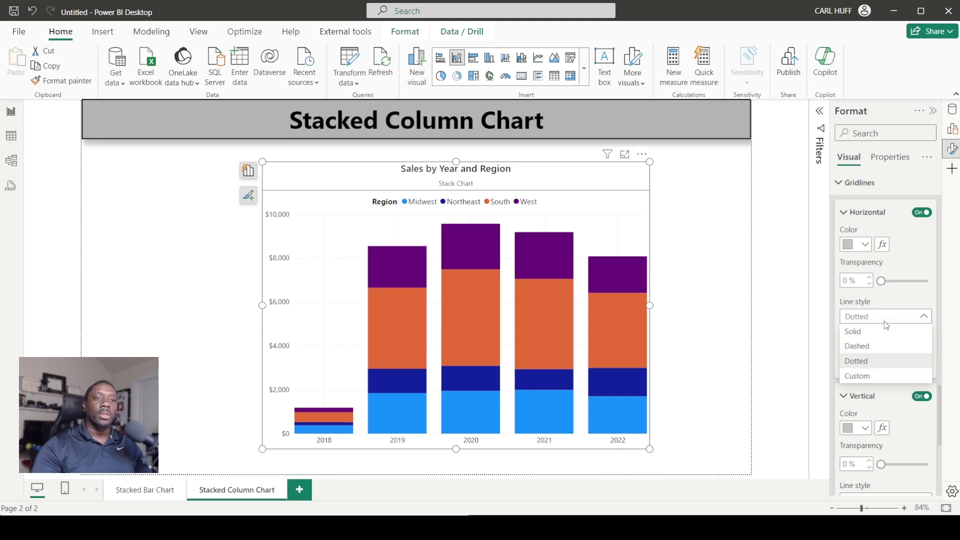
click(866, 376)
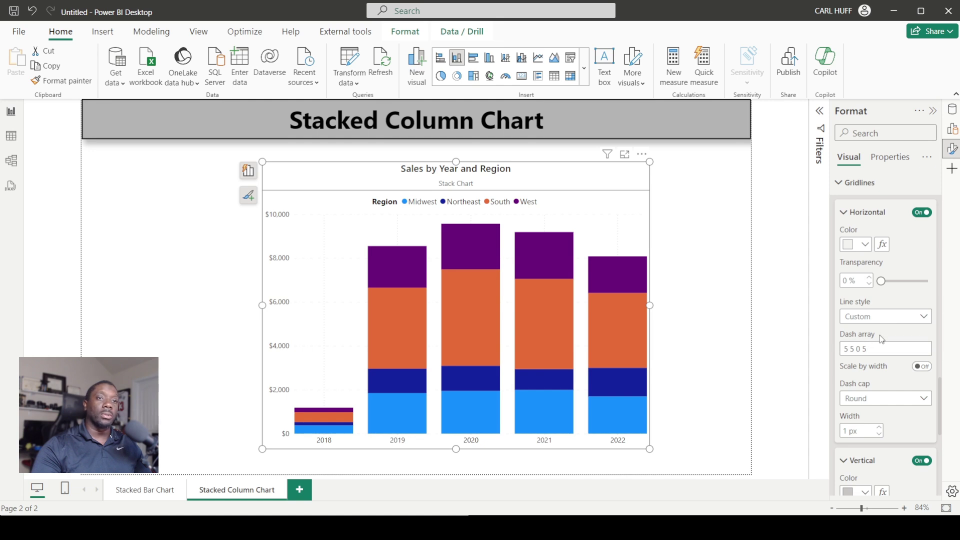
click(887, 316)
click(859, 335)
click(844, 213)
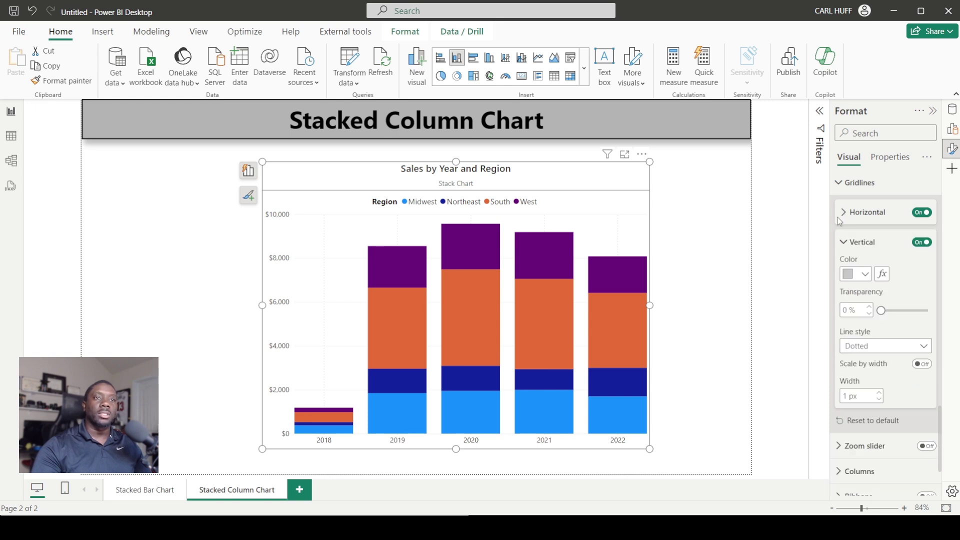
click(840, 185)
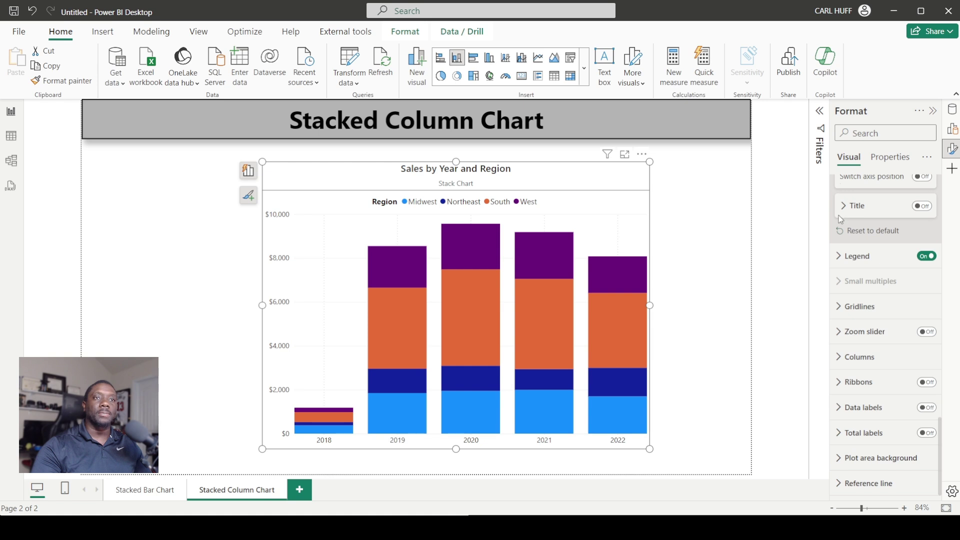
Turn on the zoom slider and change the Midwest series' column color to yellow
click(927, 331)
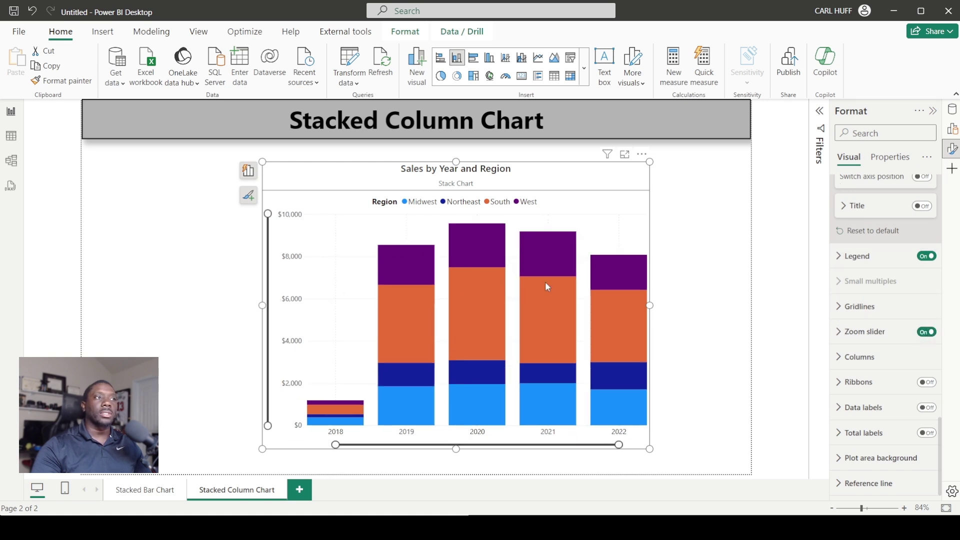
click(838, 366)
scroll(856, 348, down, 5)
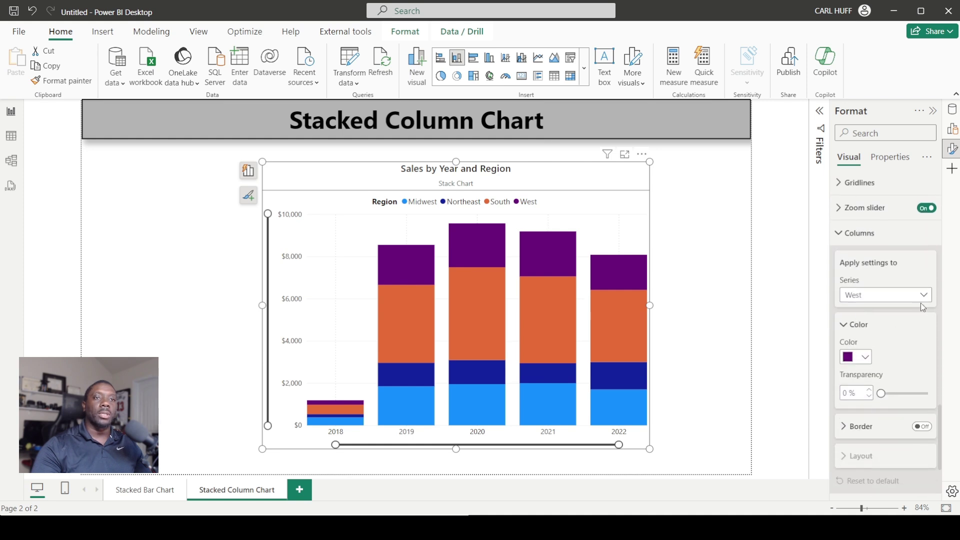
scroll(892, 349, down, 2)
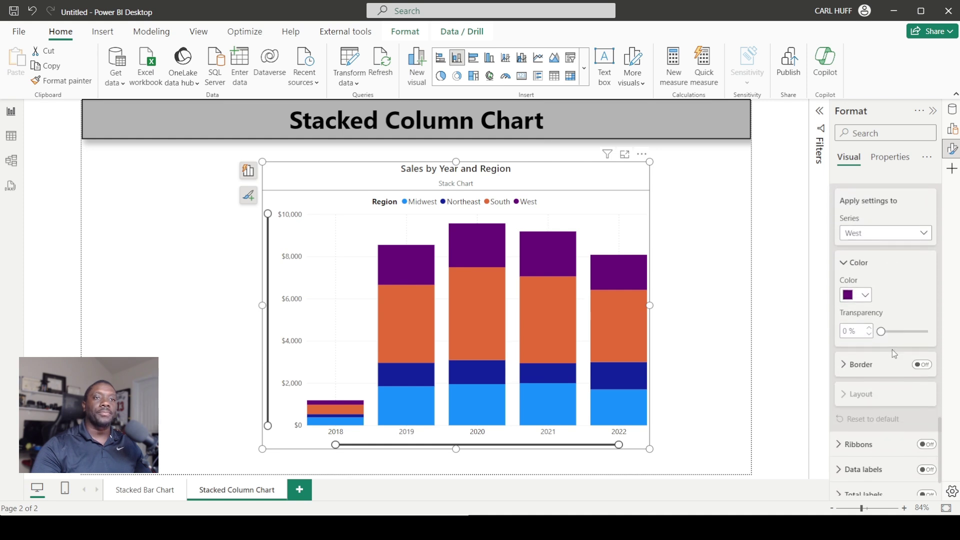
click(925, 235)
click(876, 249)
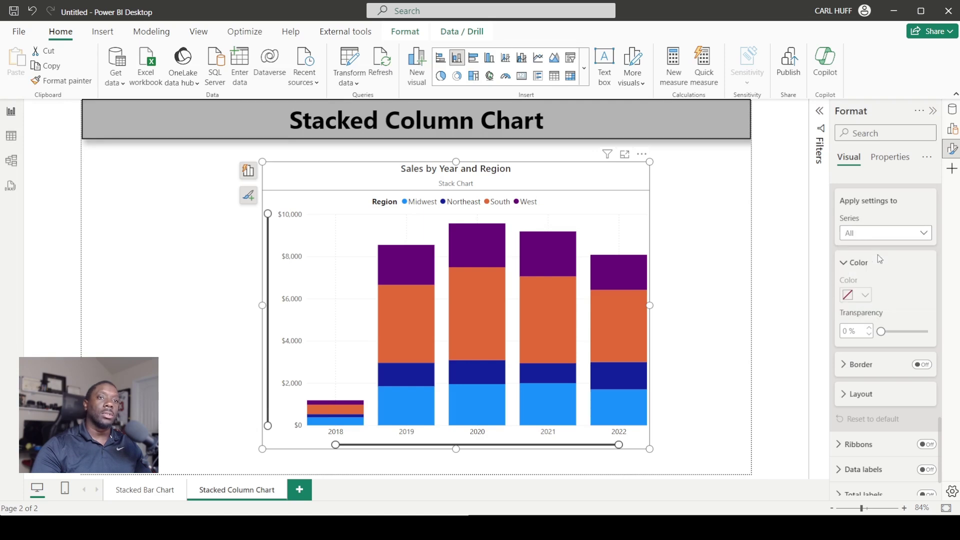
click(904, 235)
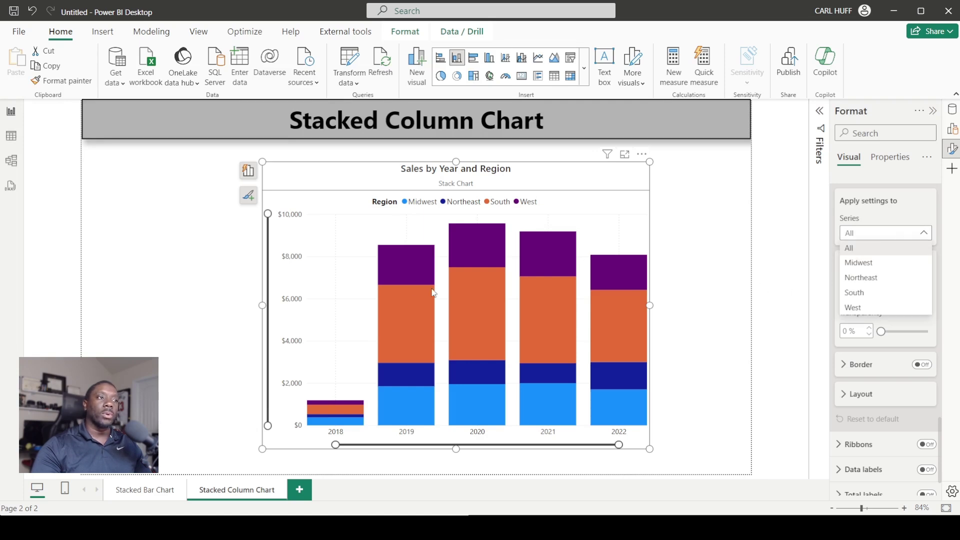
click(879, 265)
click(862, 295)
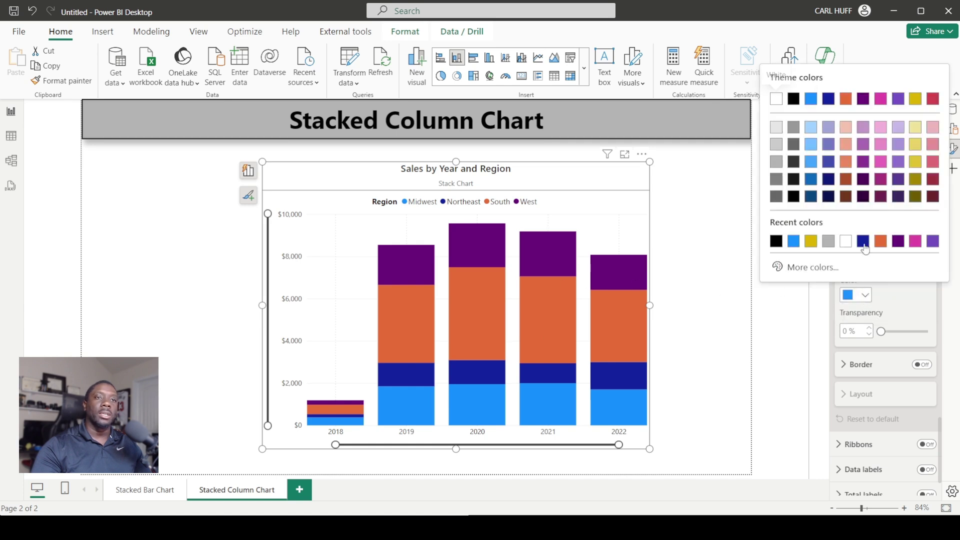
click(862, 242)
Change the West series' column color to light blue
click(885, 235)
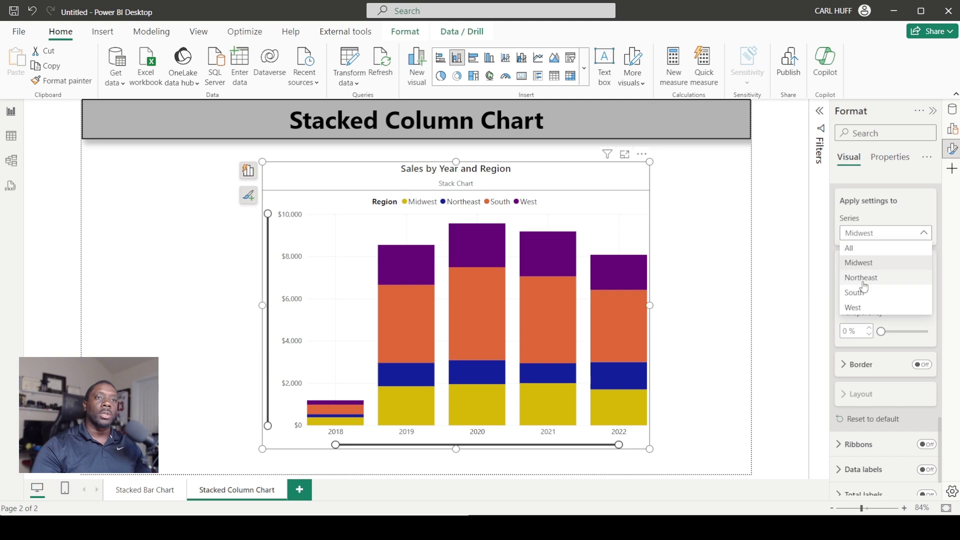
click(860, 306)
click(860, 298)
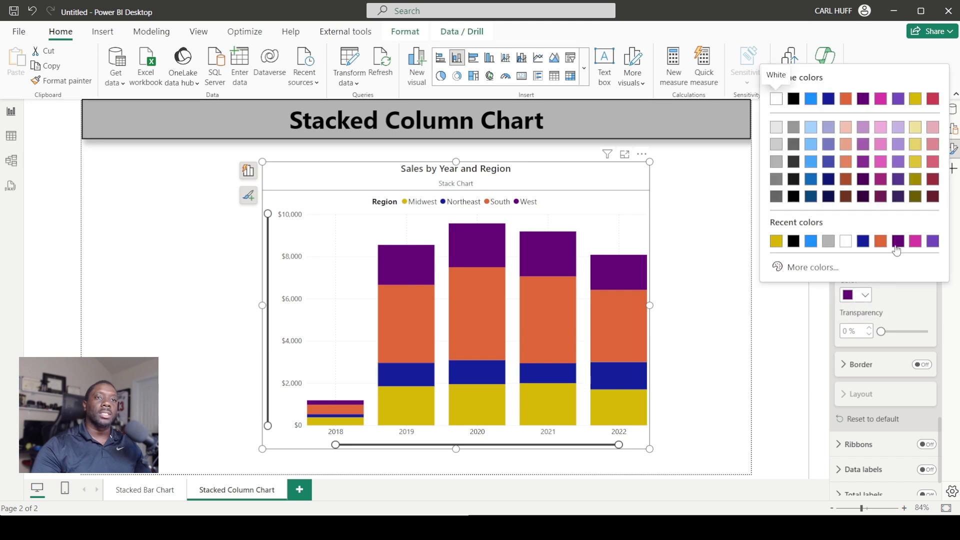
click(816, 247)
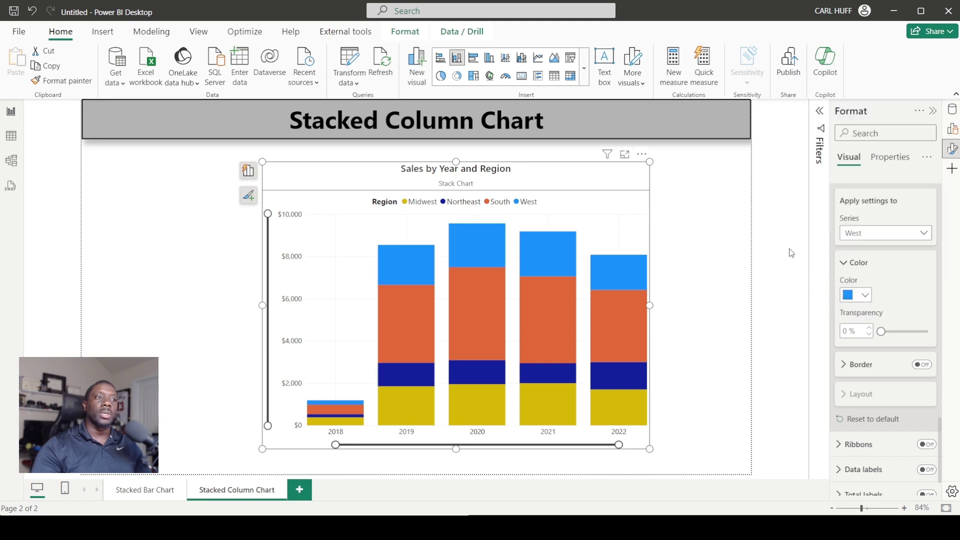
Try a border on the West columns and ribbons between the columns, turning each back off
click(922, 366)
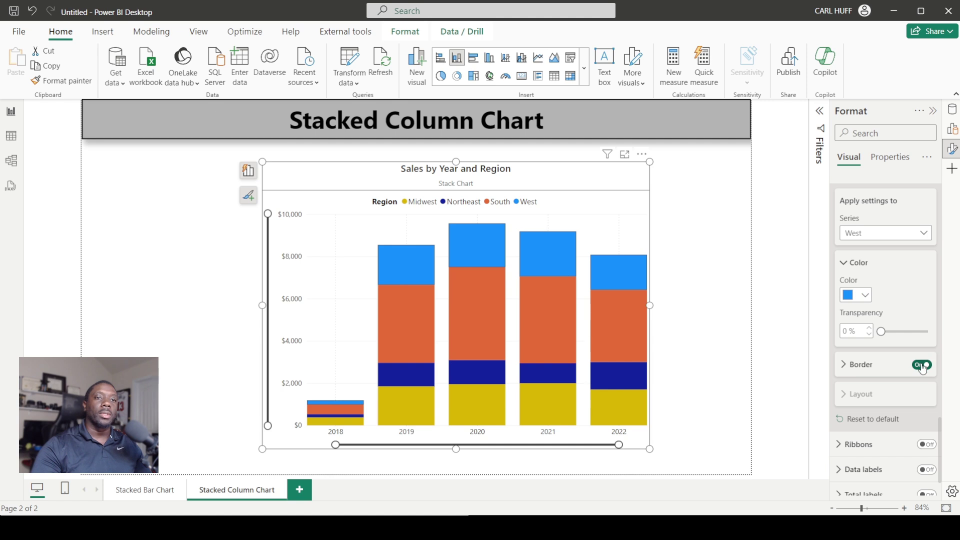
click(920, 367)
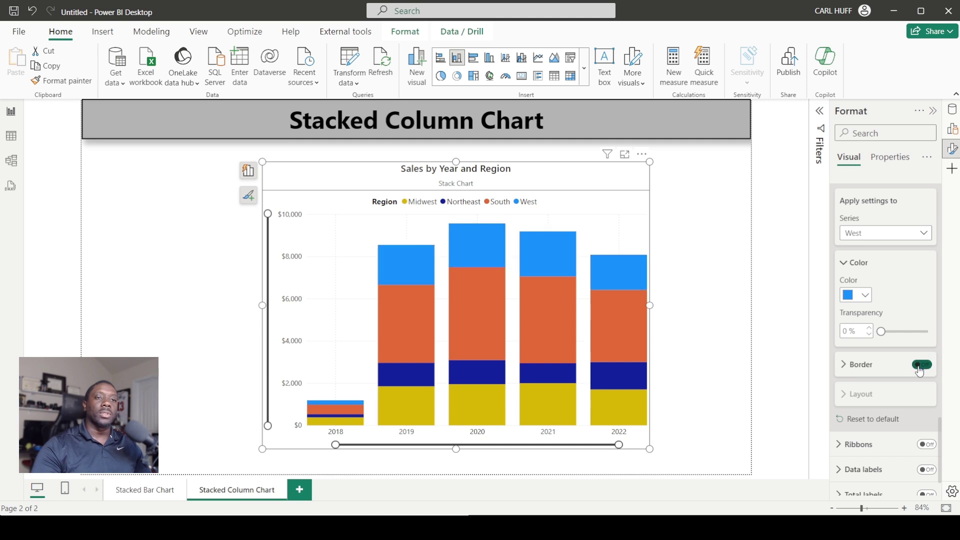
scroll(871, 370, down, 1)
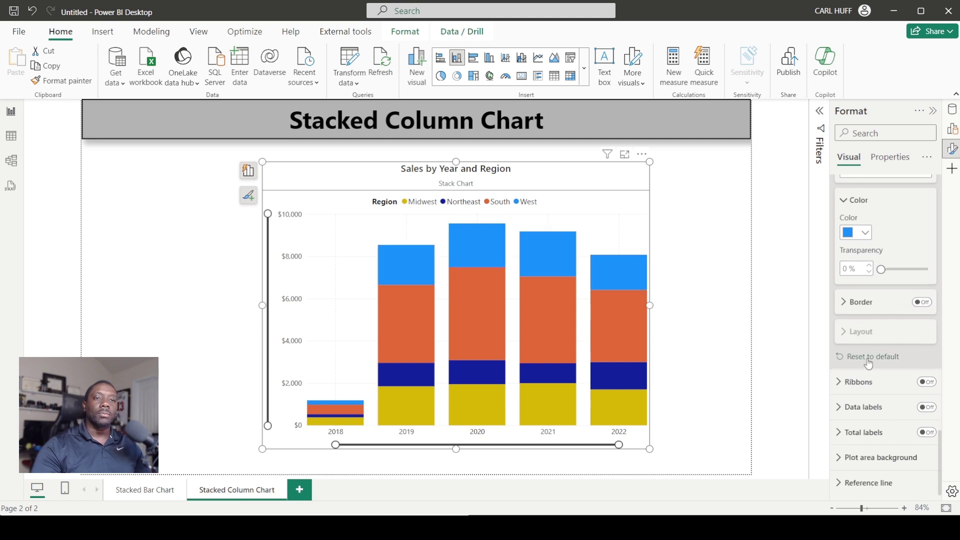
click(927, 384)
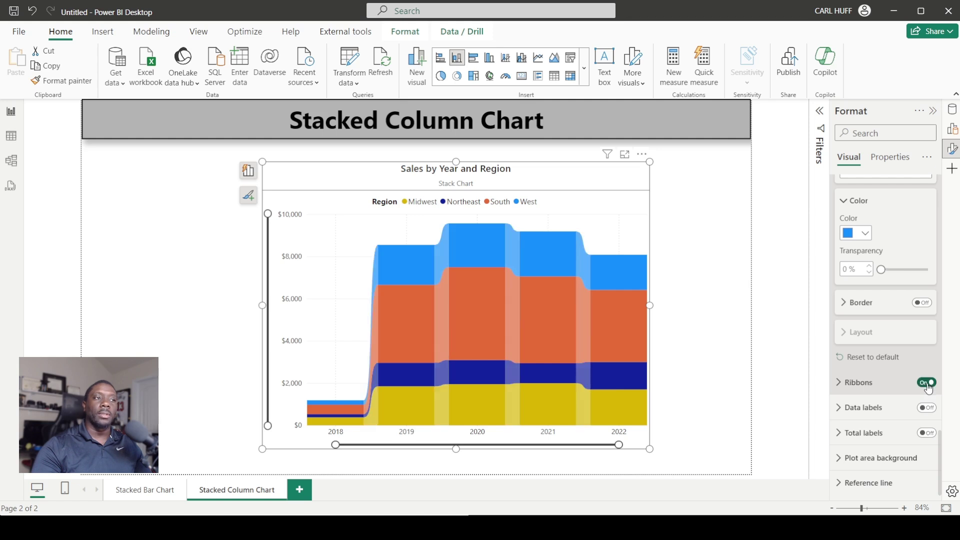
click(929, 384)
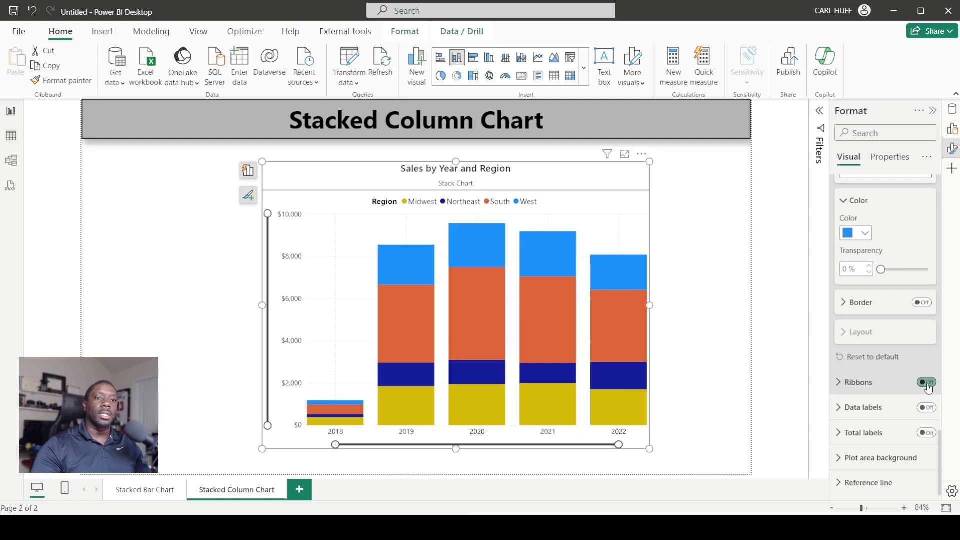
Turn on the data labels and the total labels for the columns
click(925, 407)
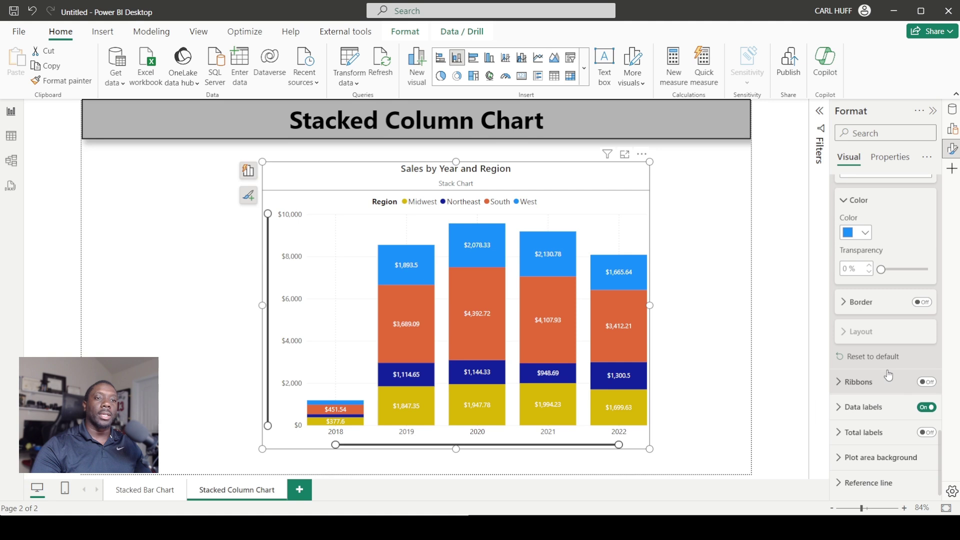
click(927, 433)
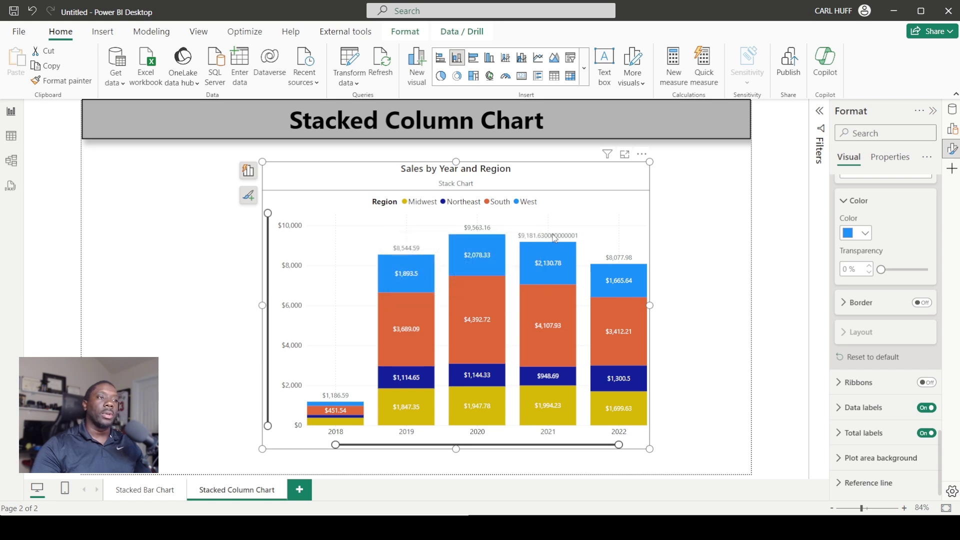
Set the display units of the total labels' values to None
click(841, 434)
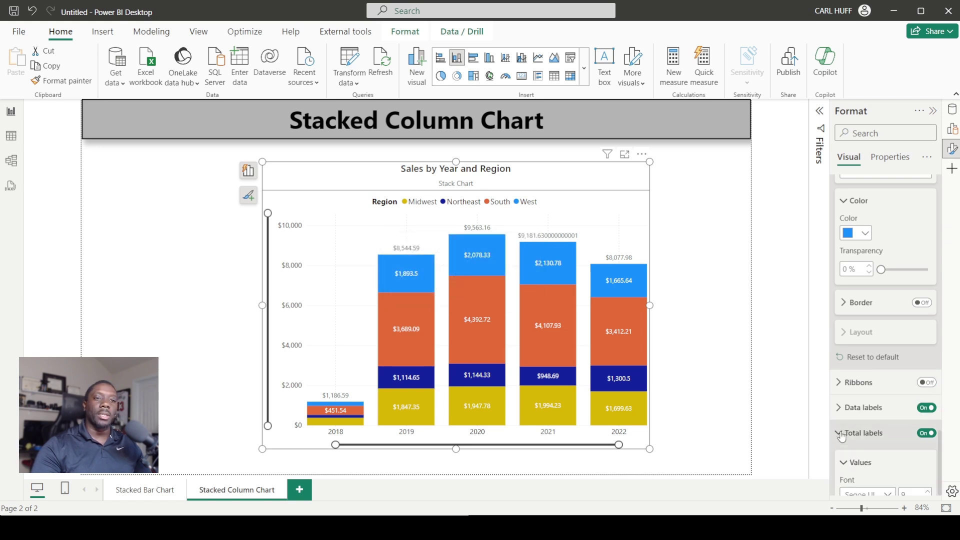
scroll(878, 357, down, 5)
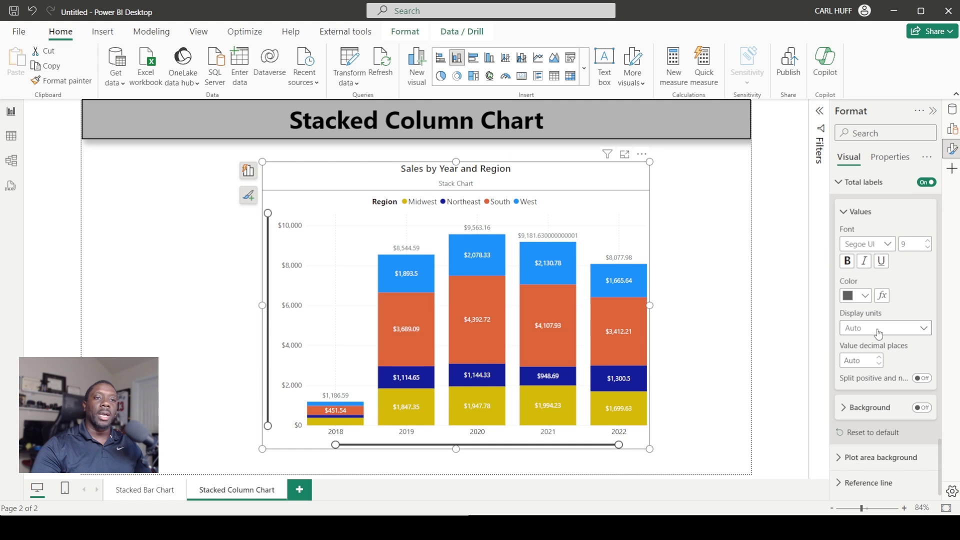
click(879, 331)
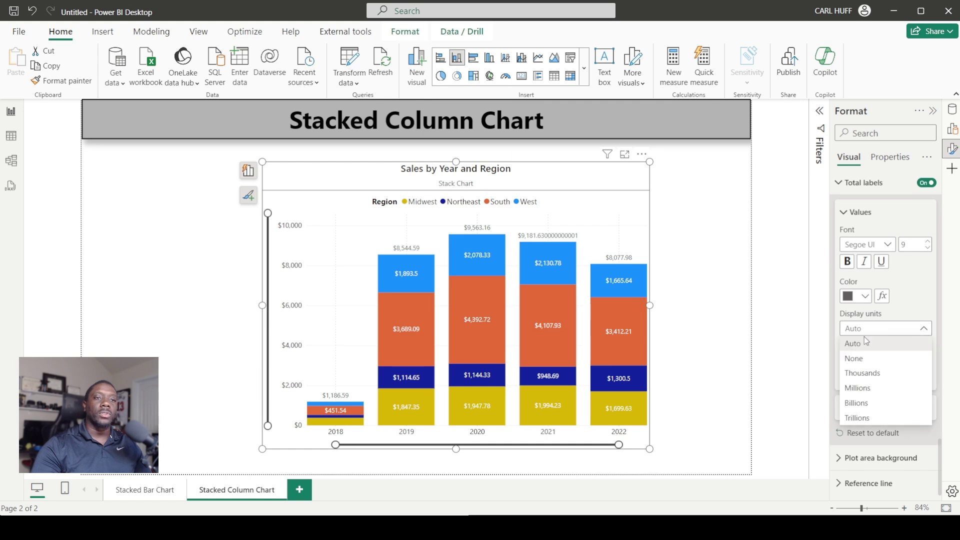
click(856, 364)
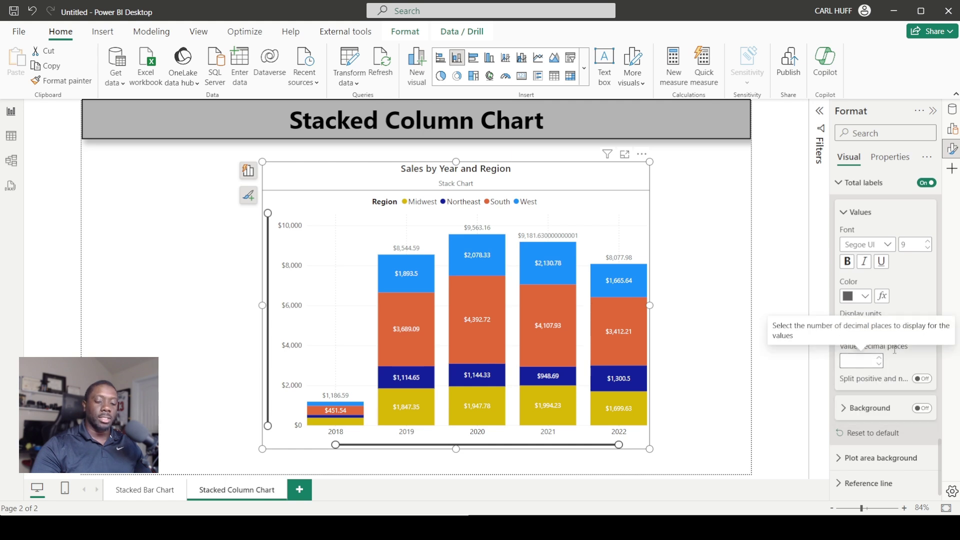
Set the total labels' values to 2 decimal places
text(2)
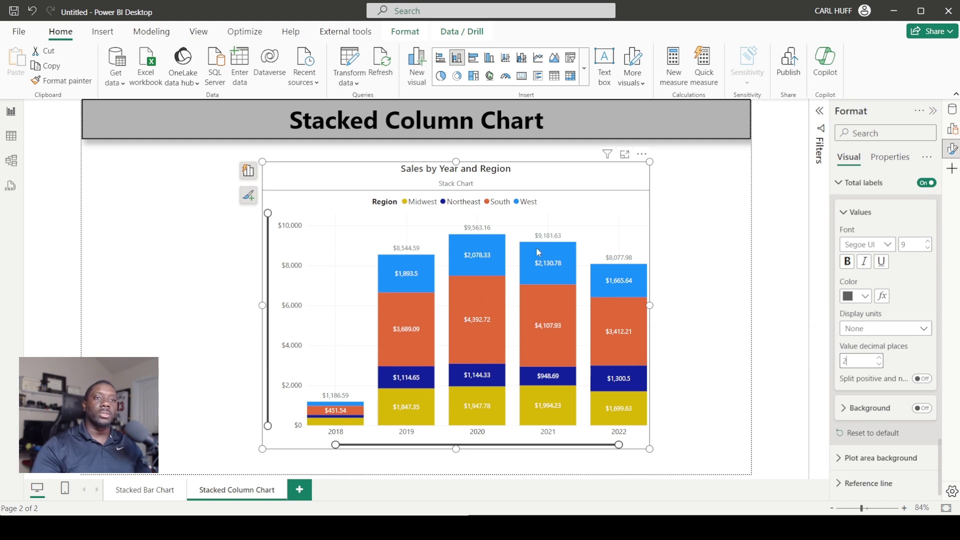
Try a background behind the total labels, turning it on and back off
click(923, 409)
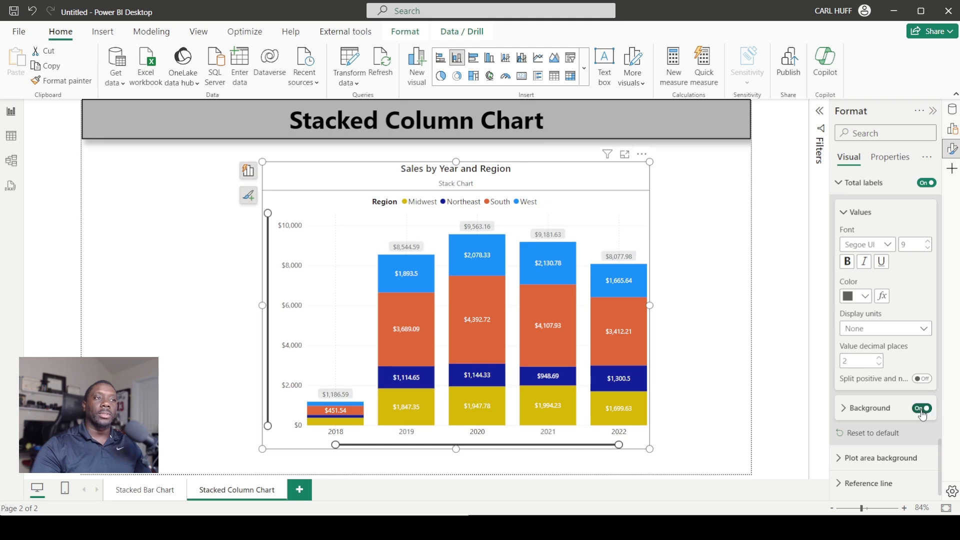
click(923, 409)
click(923, 409)
click(923, 409)
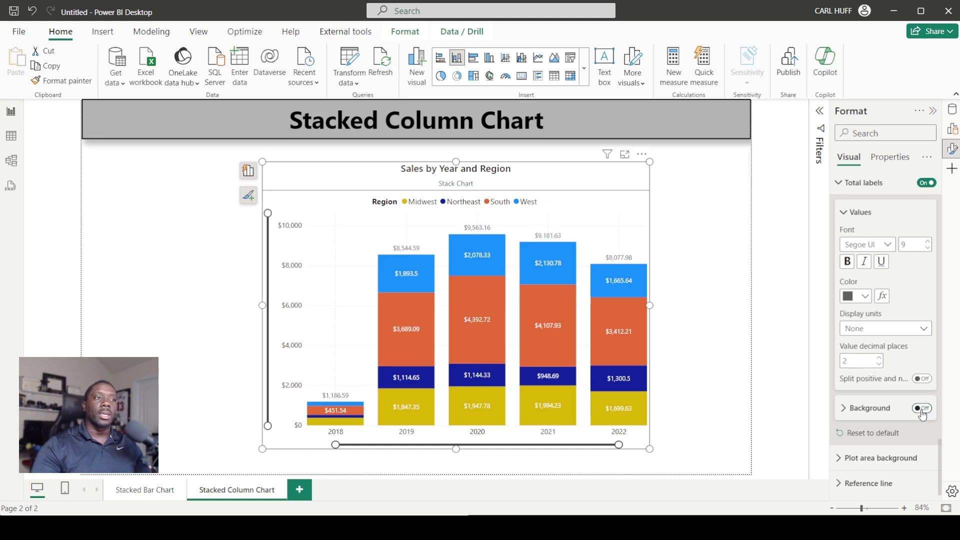
click(922, 409)
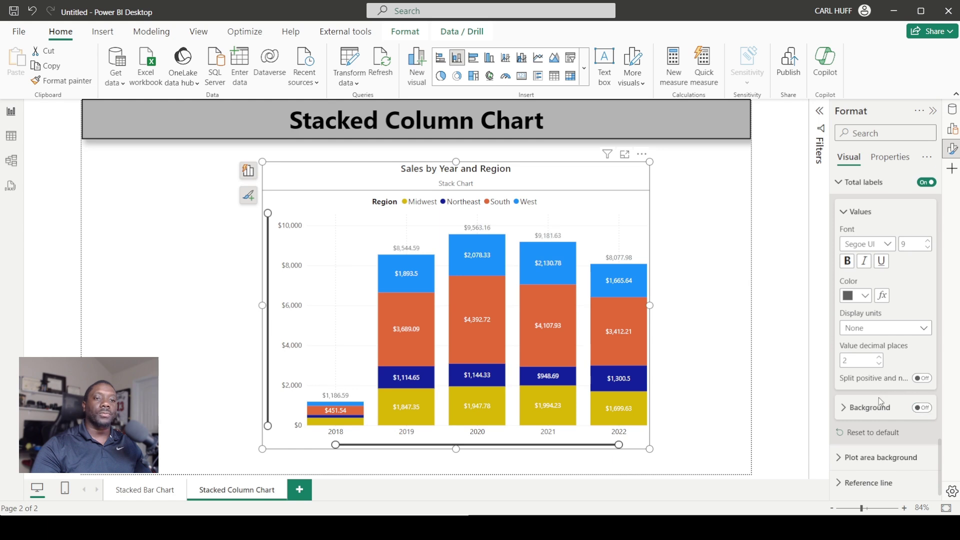
Return to the Y-axis formatting options and collapse the settings for its values
scroll(859, 445, up, 6)
scroll(851, 415, up, 5)
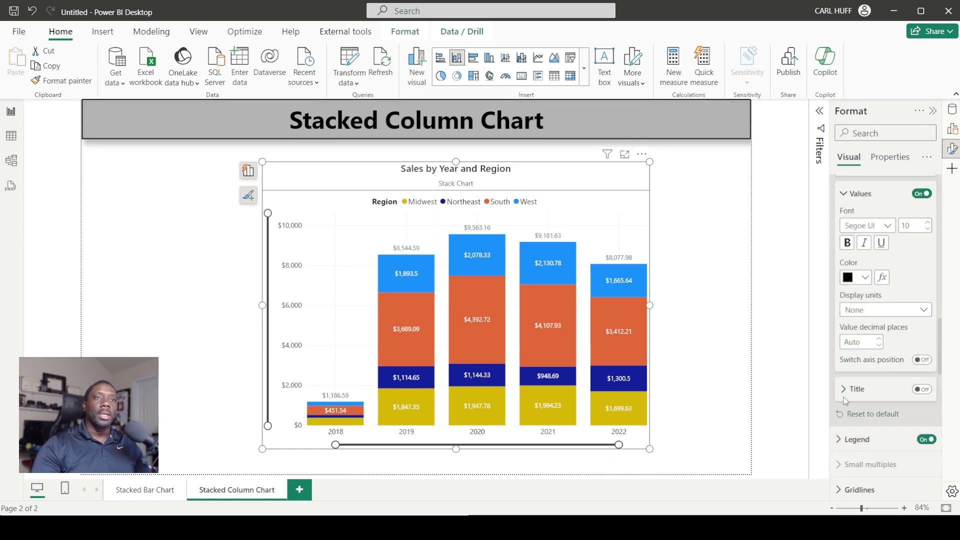
click(845, 195)
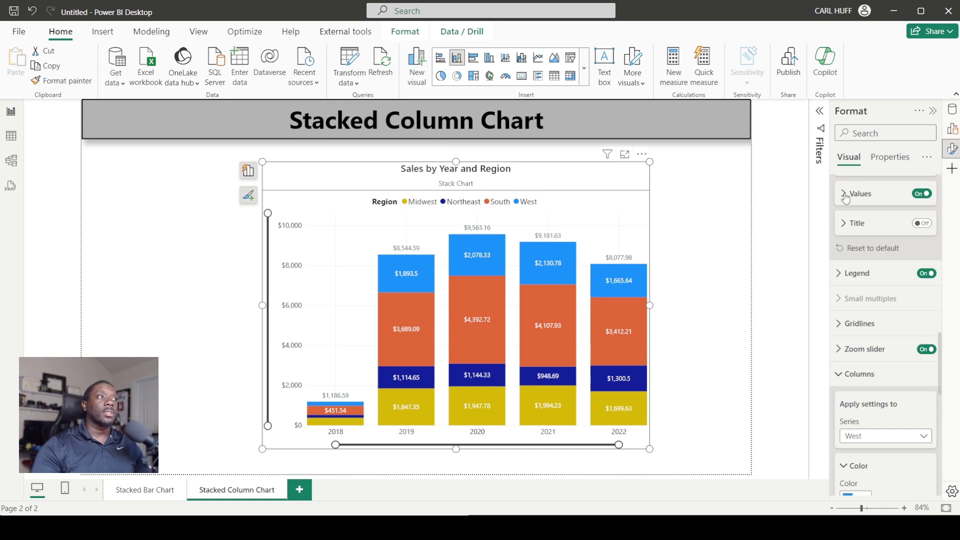